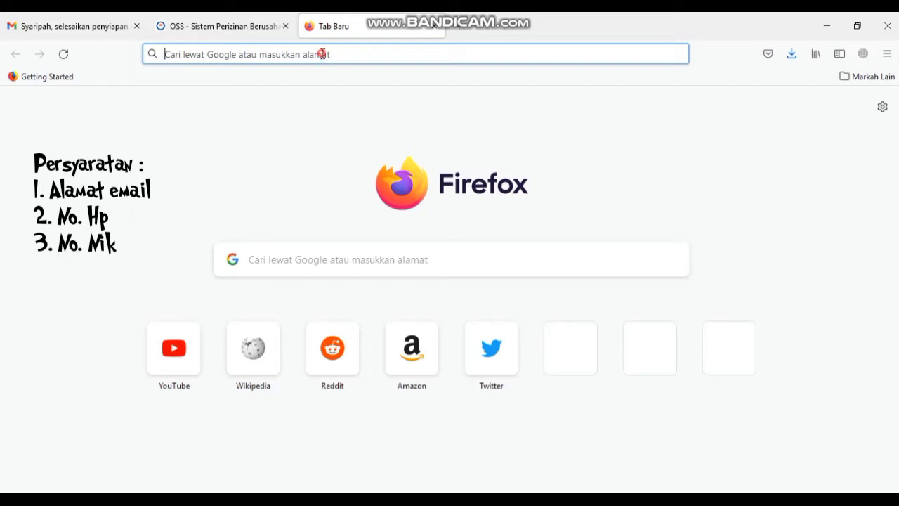
- Return to the blank new tab and run a Google search for 'oss'
click(322, 54)
click(483, 26)
click(352, 55)
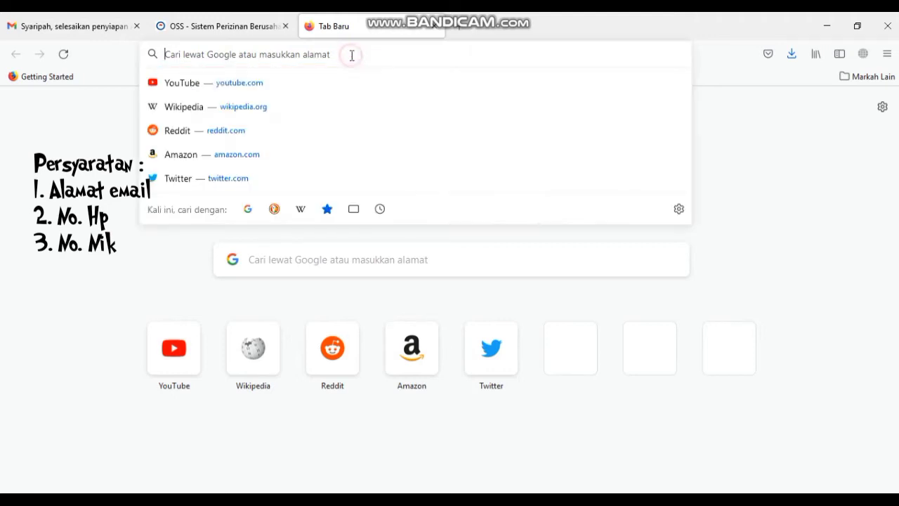
click(538, 23)
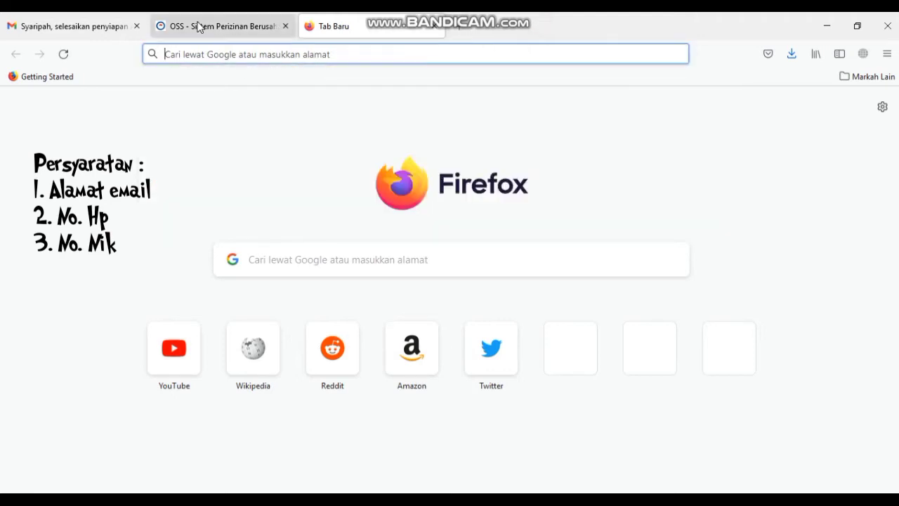
click(63, 20)
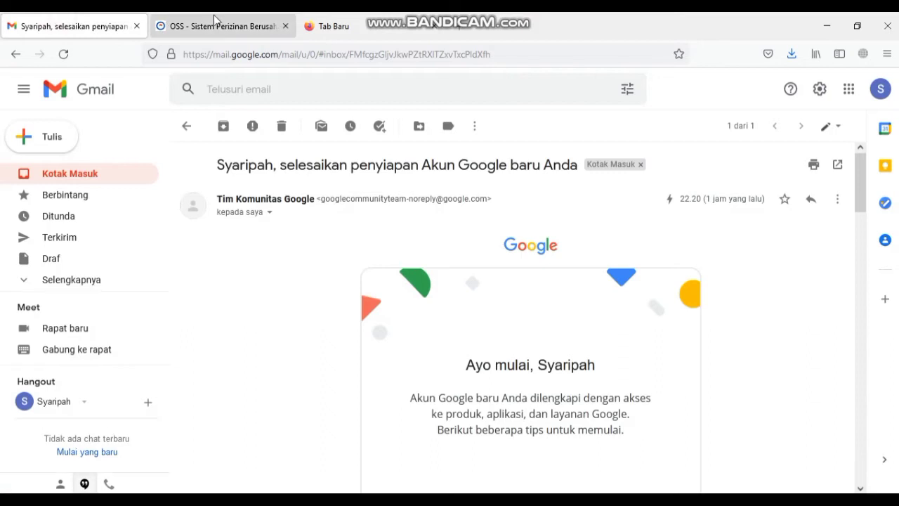
click(313, 26)
click(345, 259)
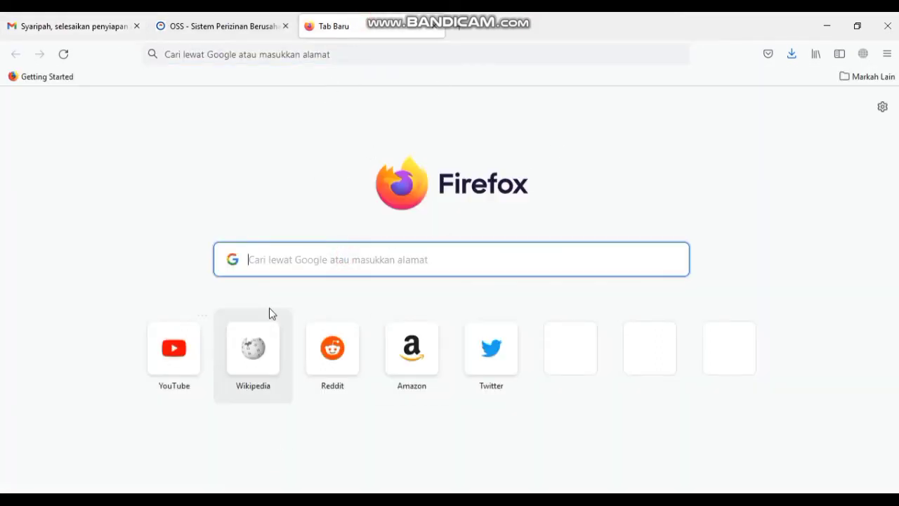
text(o)
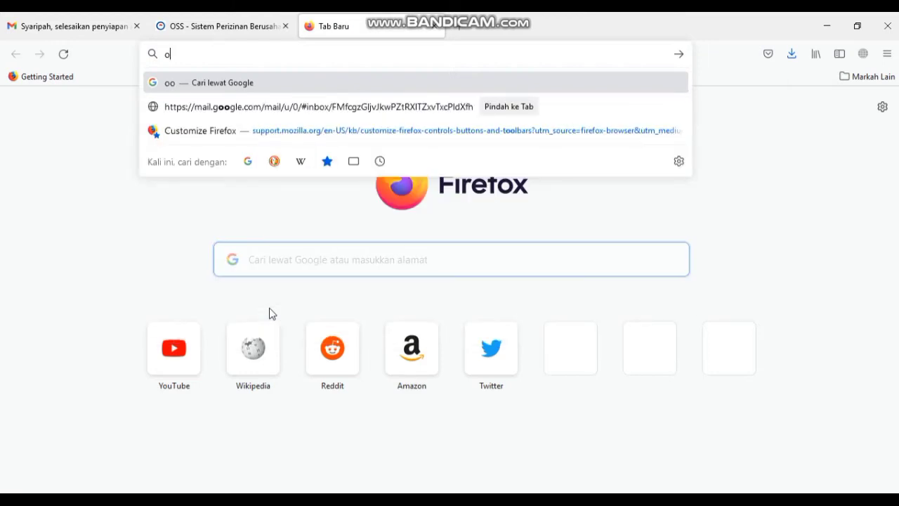
text(oss)
key(Return)
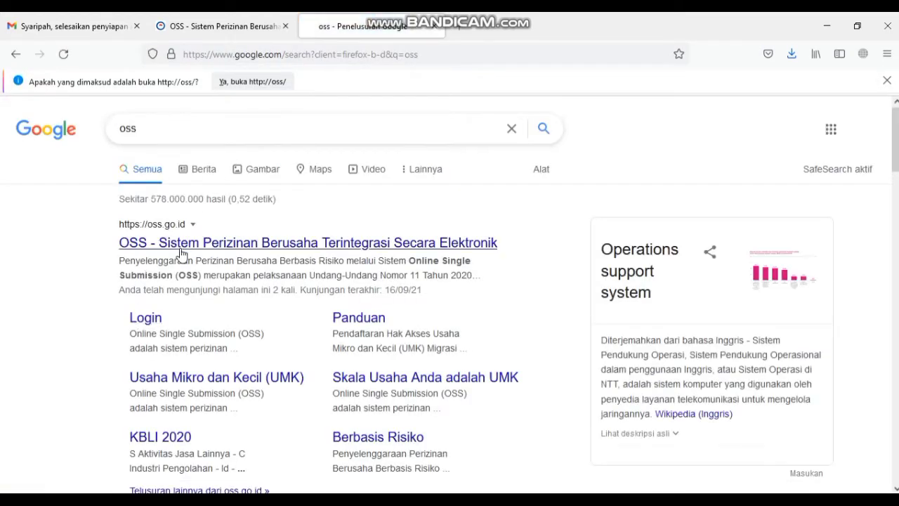
- Open the oss.go.id result, dismiss the OSS 1.1 notice and go to DAFTAR registration
click(181, 251)
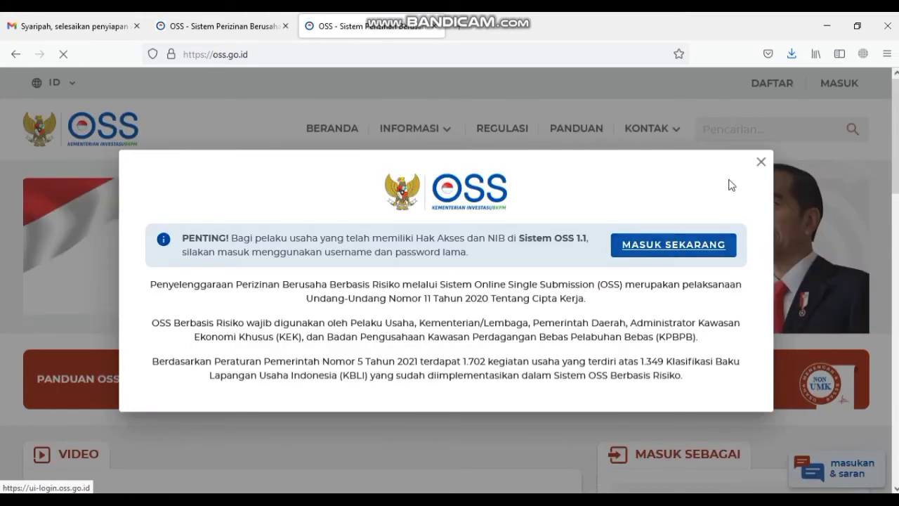
click(760, 162)
click(786, 86)
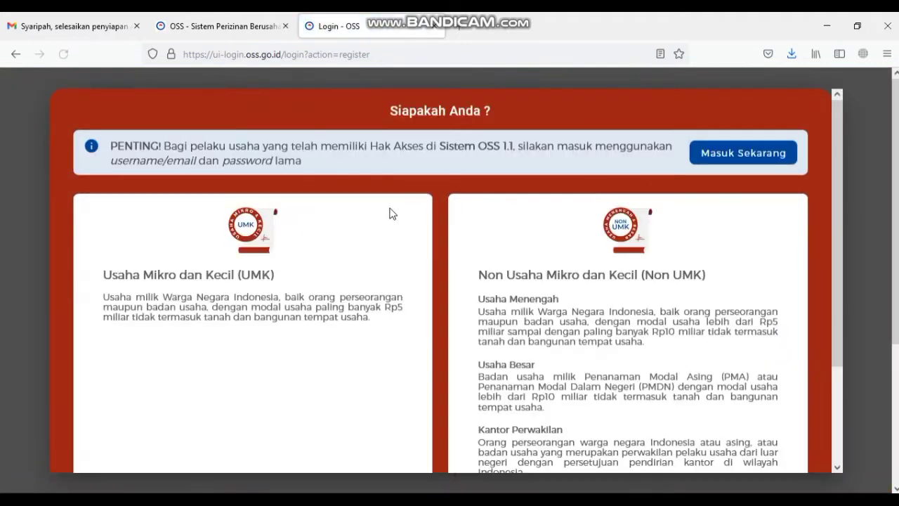
- Pick the Usaha Mikro dan Kecil (UMK) card as the business scale
scroll(370, 235, down, 3)
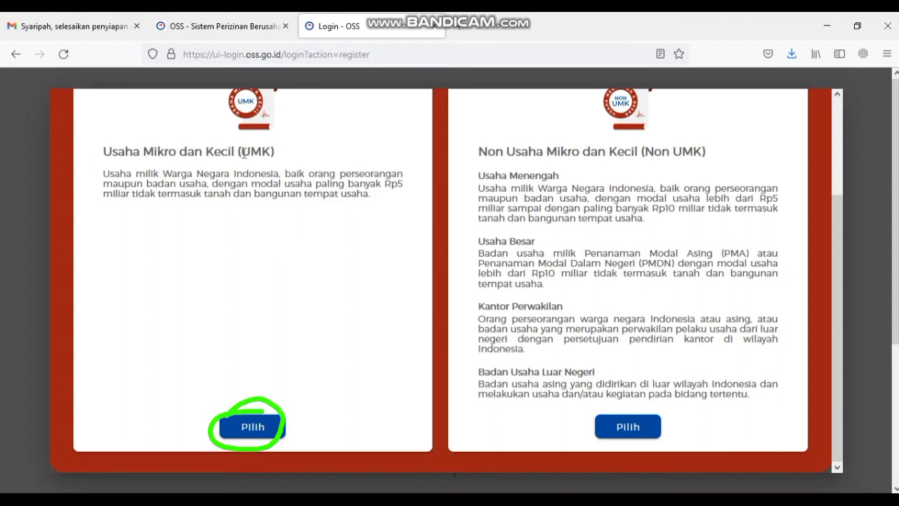
click(252, 434)
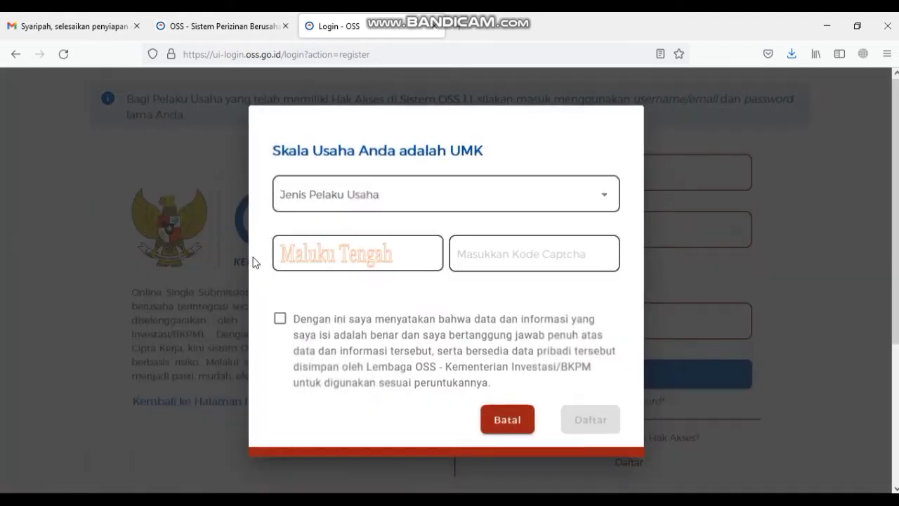
- Set the business actor type to Orang Perseorangan and select the NIK field
click(335, 186)
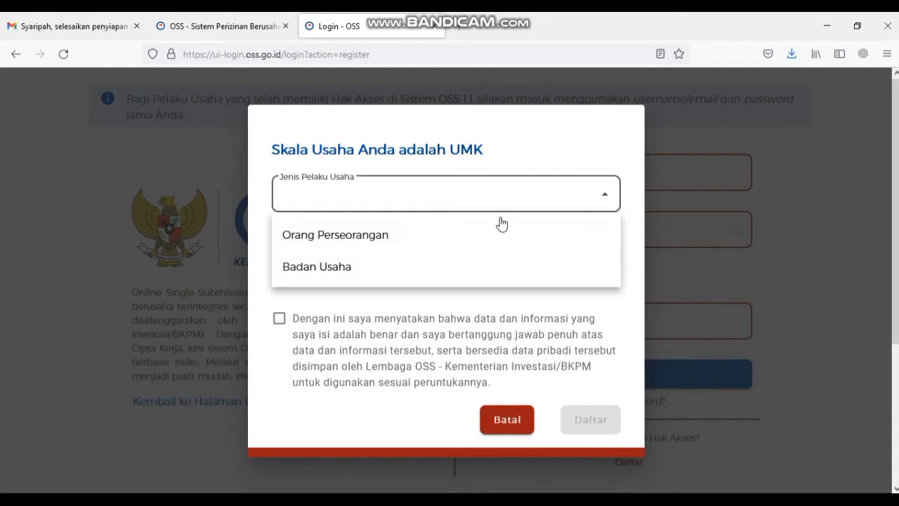
click(393, 236)
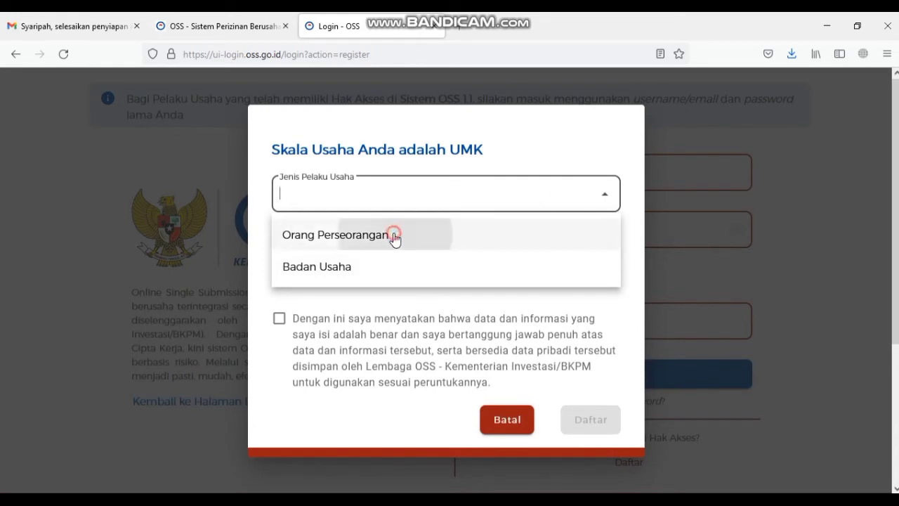
click(396, 235)
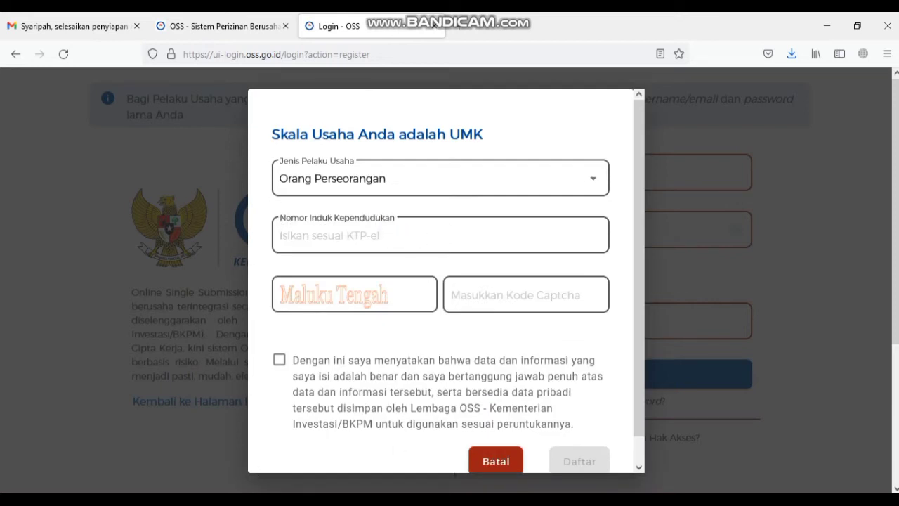
mouse_move(213, 498)
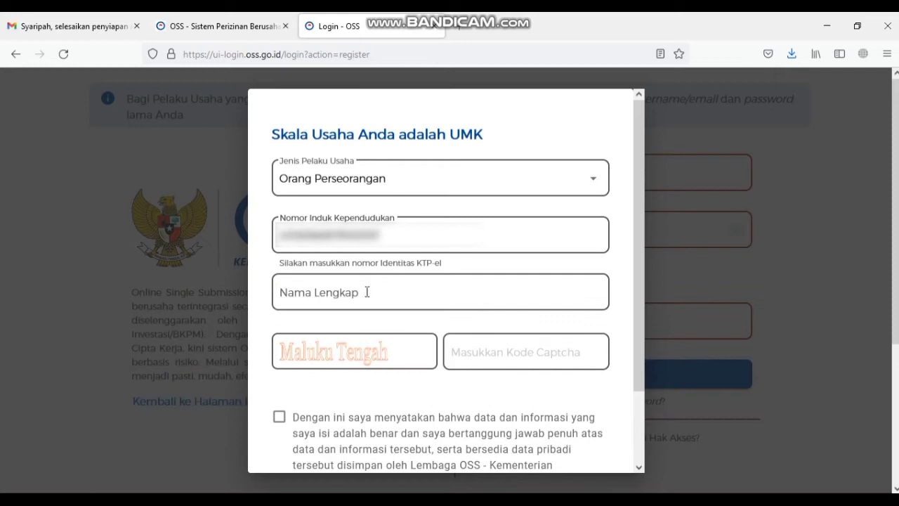
click(365, 295)
key(ctrl+v)
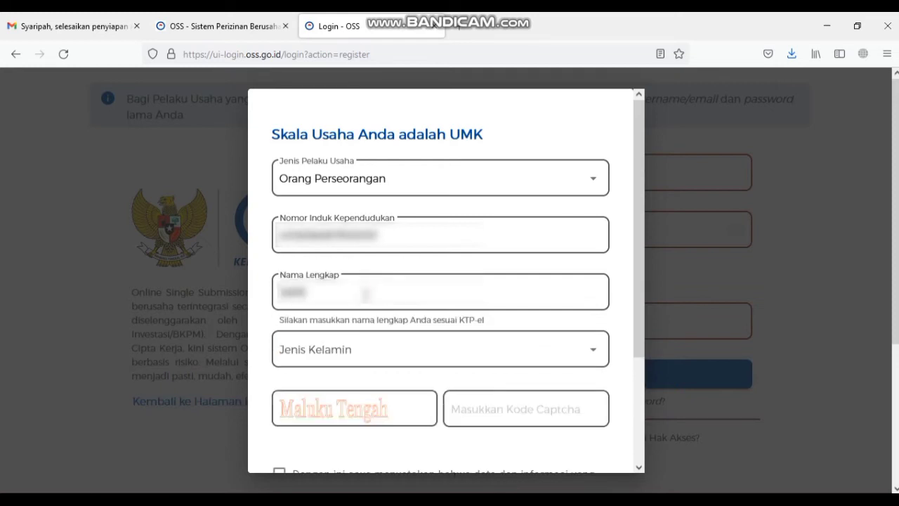
click(400, 343)
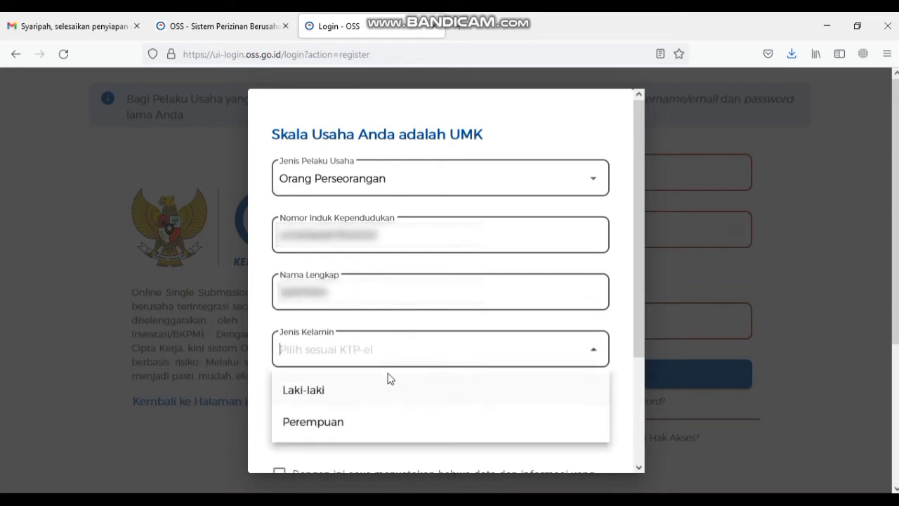
click(364, 414)
click(363, 403)
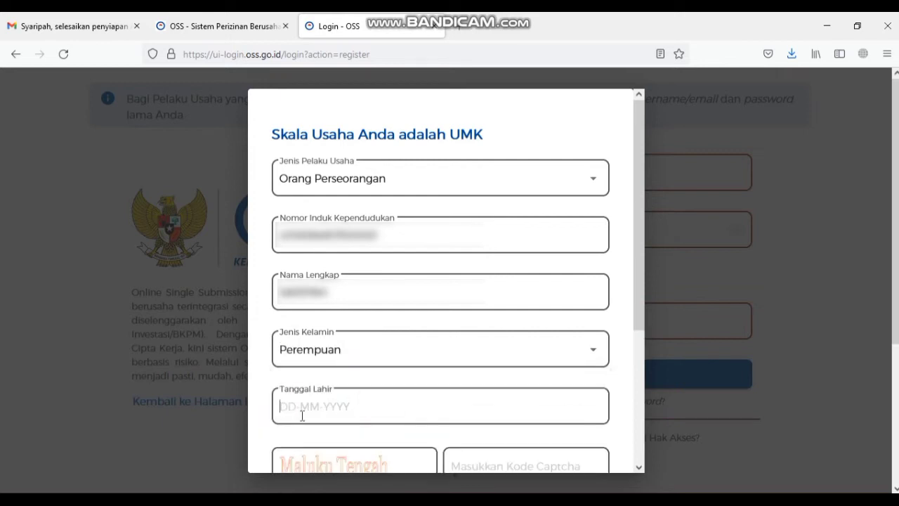
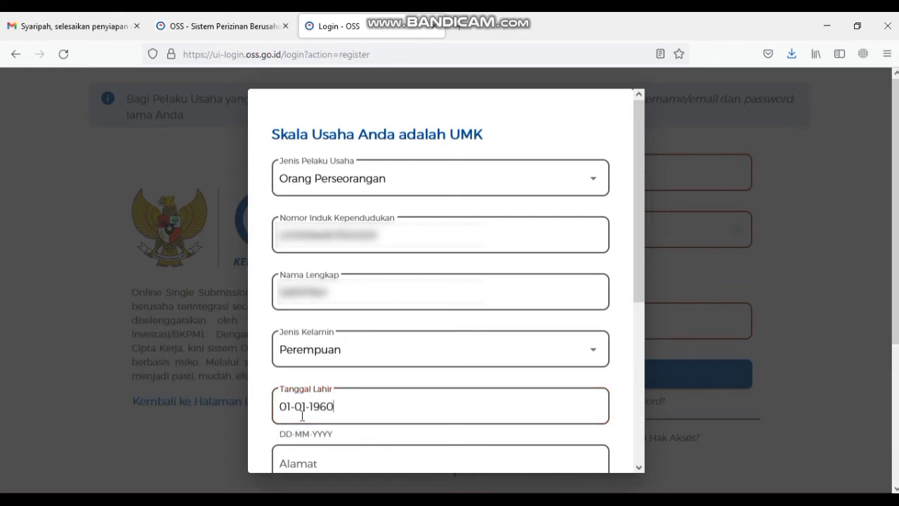
- Type the home street address into the Alamat field
click(313, 453)
scroll(316, 441, down, 2)
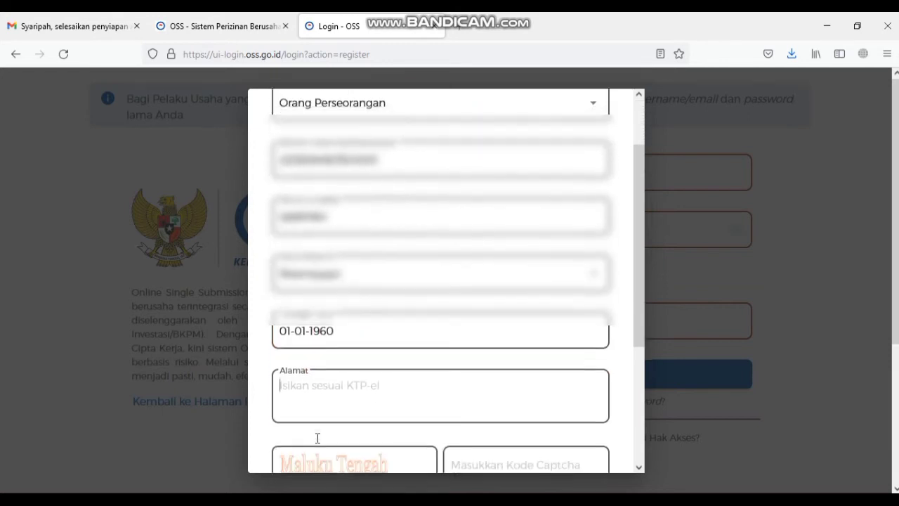
scroll(317, 438, down, 3)
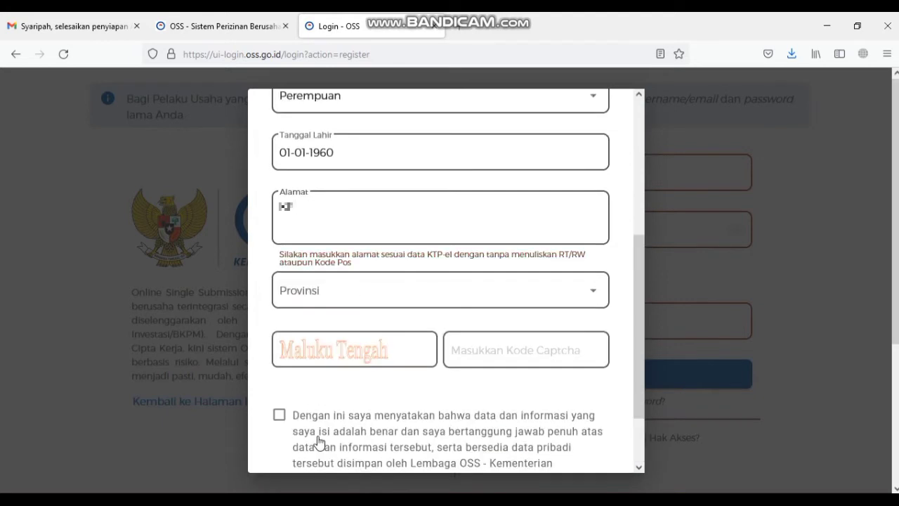
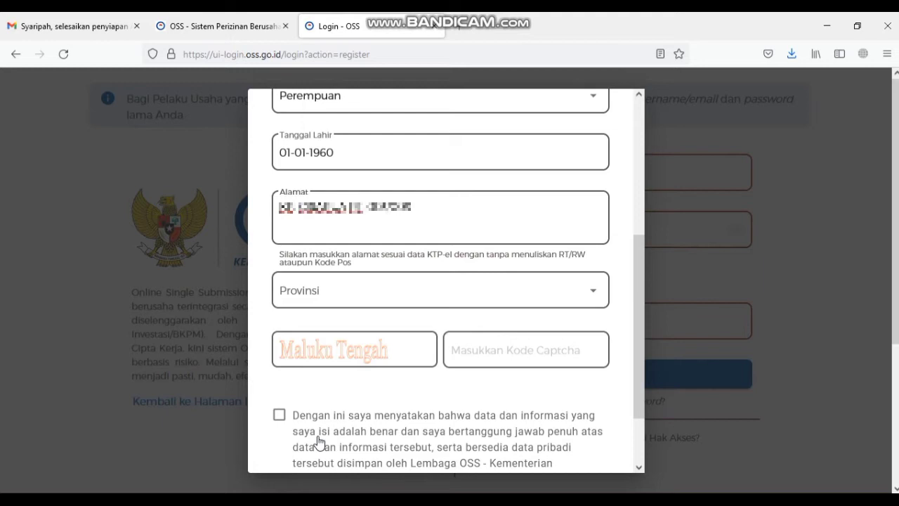
- Set the province to Jawa Barat and the regency to Kab. Tasikmalaya
click(387, 297)
click(588, 291)
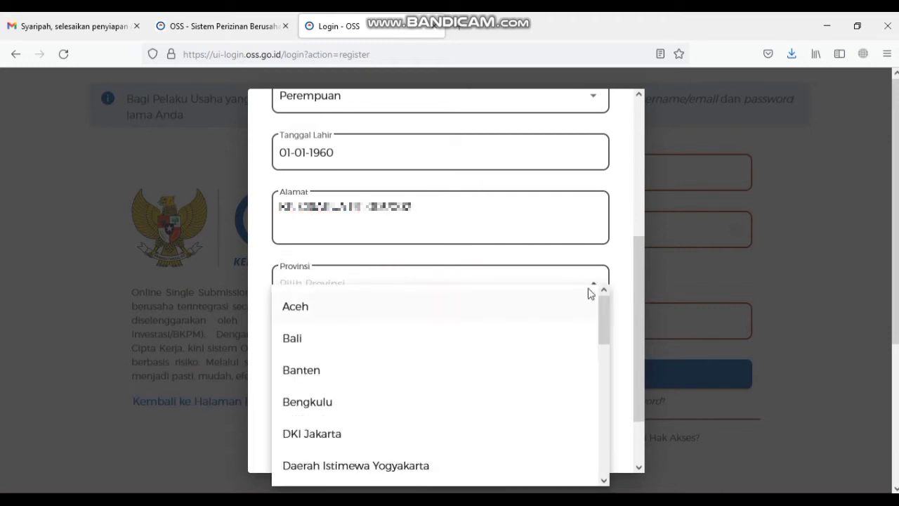
scroll(471, 351, down, 2)
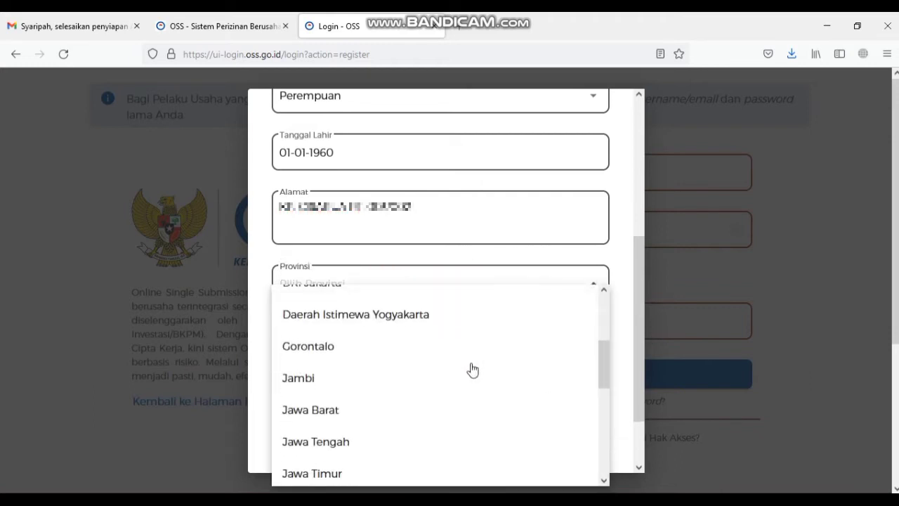
click(433, 400)
click(435, 339)
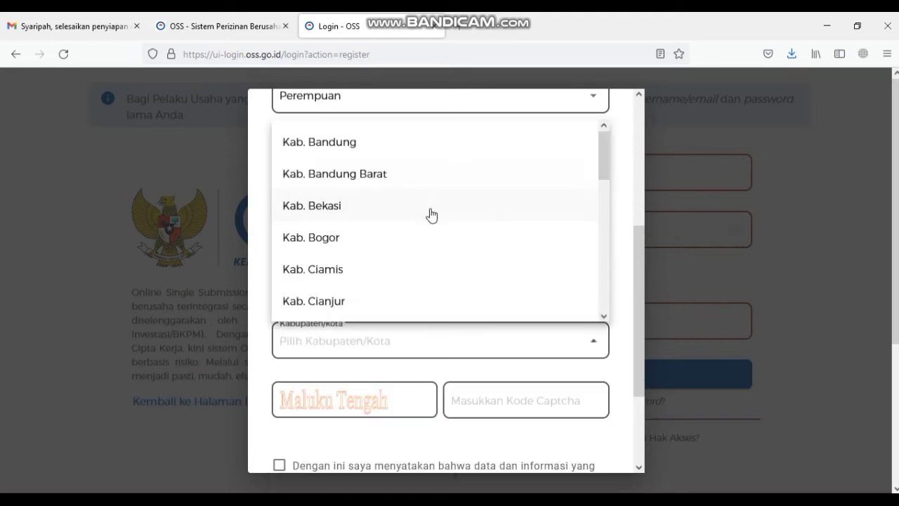
scroll(432, 218, down, 3)
scroll(431, 269, down, 2)
click(431, 239)
- Set the district to Salopa and the village to Karyawangi
scroll(498, 361, down, 4)
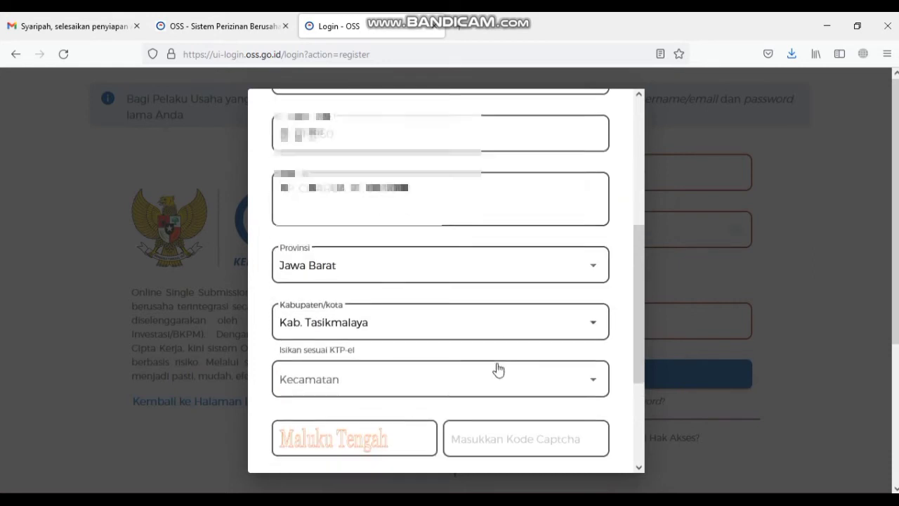
click(526, 253)
scroll(506, 321, down, 4)
scroll(491, 366, down, 12)
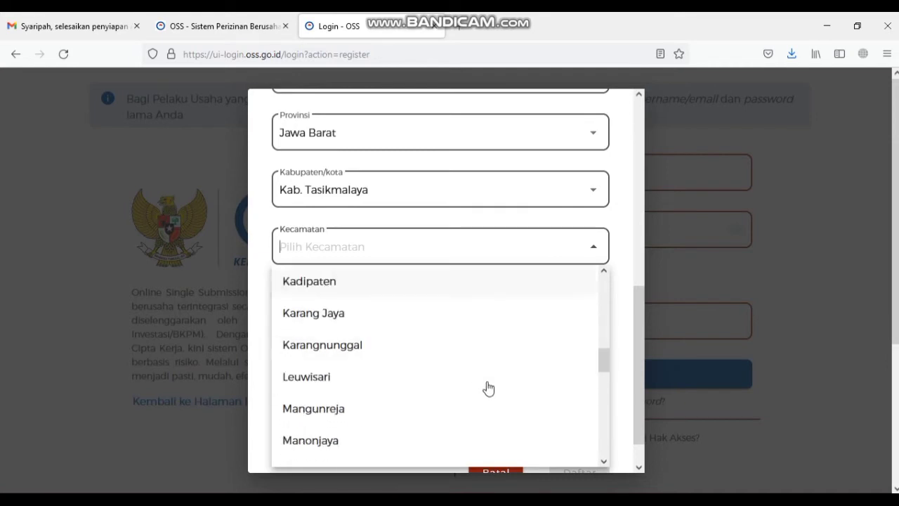
text(SA)
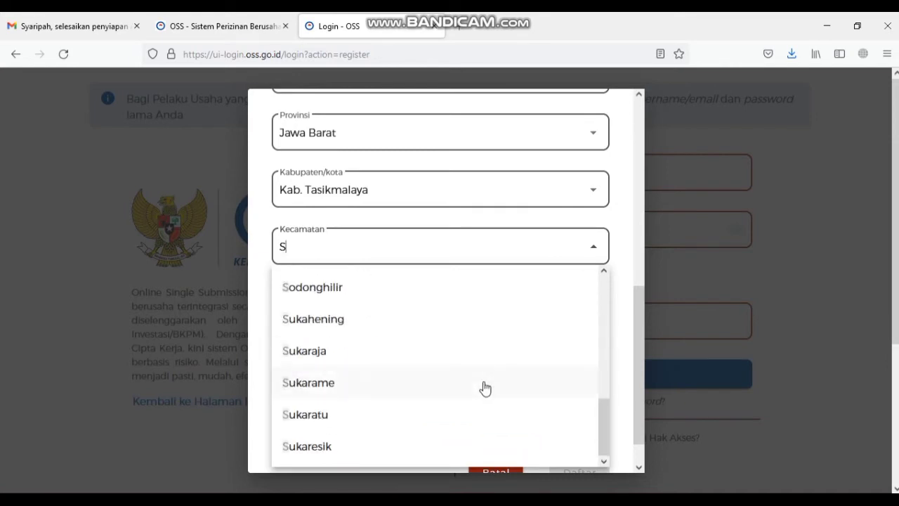
click(406, 386)
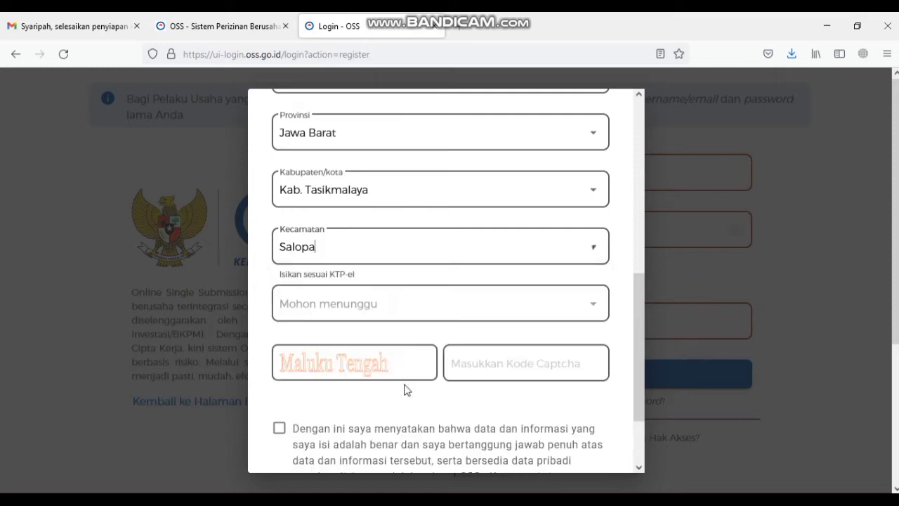
click(518, 299)
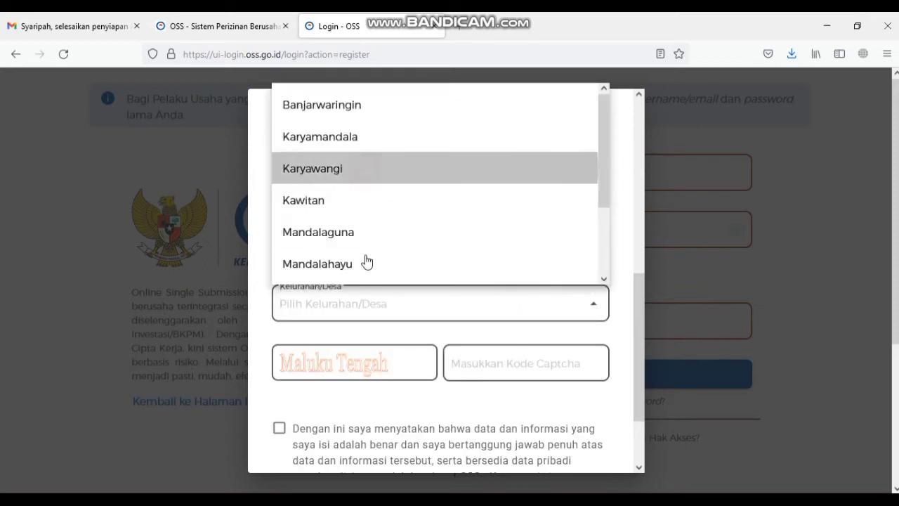
key(Return)
- Enter the account e-mail address and paste in the mobile phone number
click(362, 363)
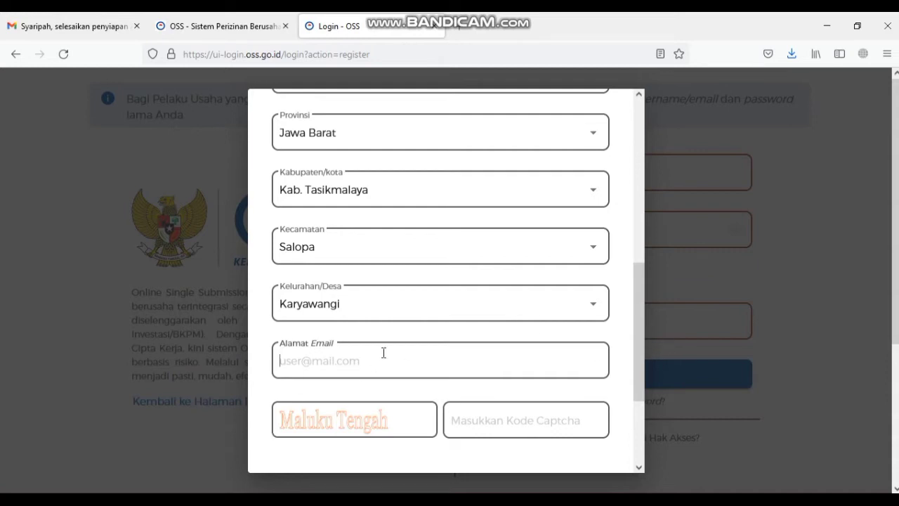
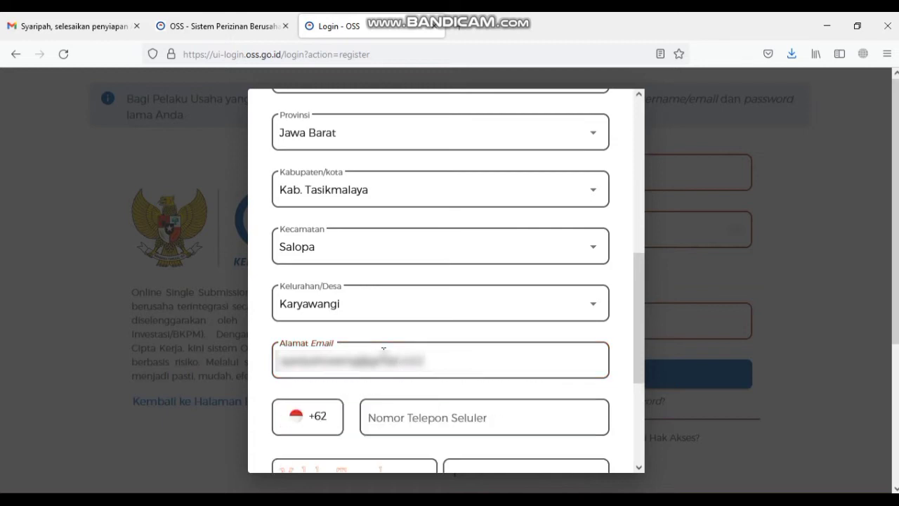
click(472, 406)
key(ctrl+v)
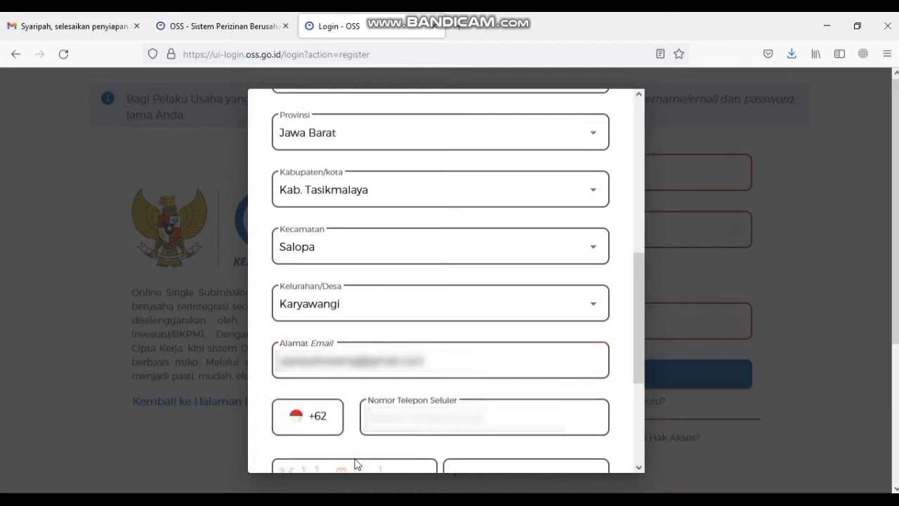
scroll(377, 448, down, 3)
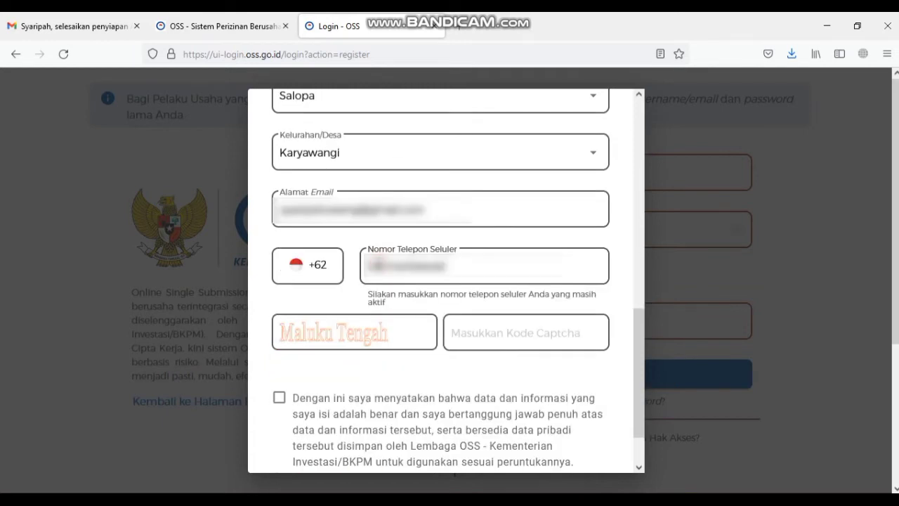
click(486, 334)
- Enter the captcha, accept the data accuracy declaration and submit with Daftar
text(Maluku Tengah)
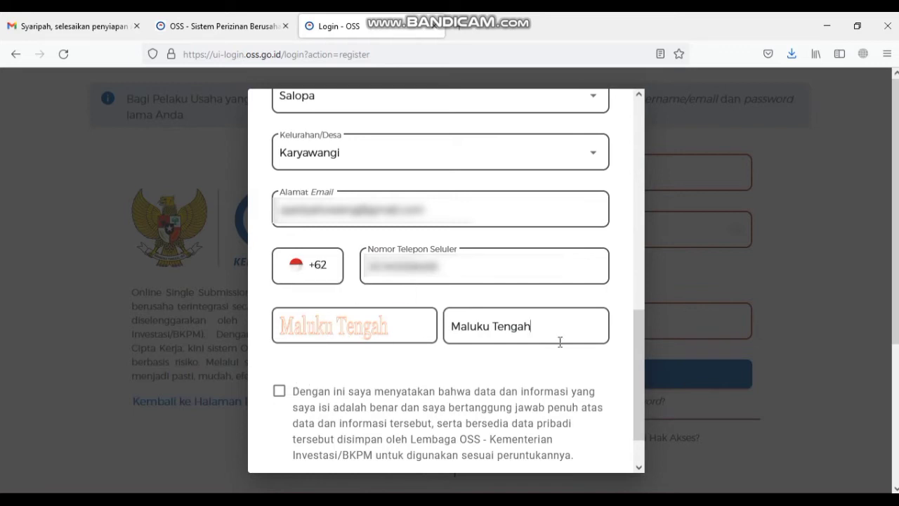
click(279, 391)
scroll(638, 334, down, 2)
click(587, 437)
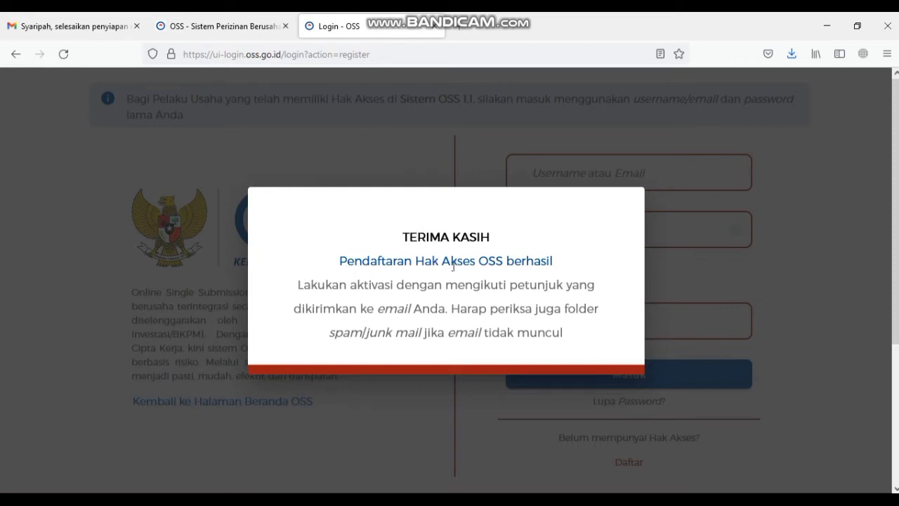
click(124, 17)
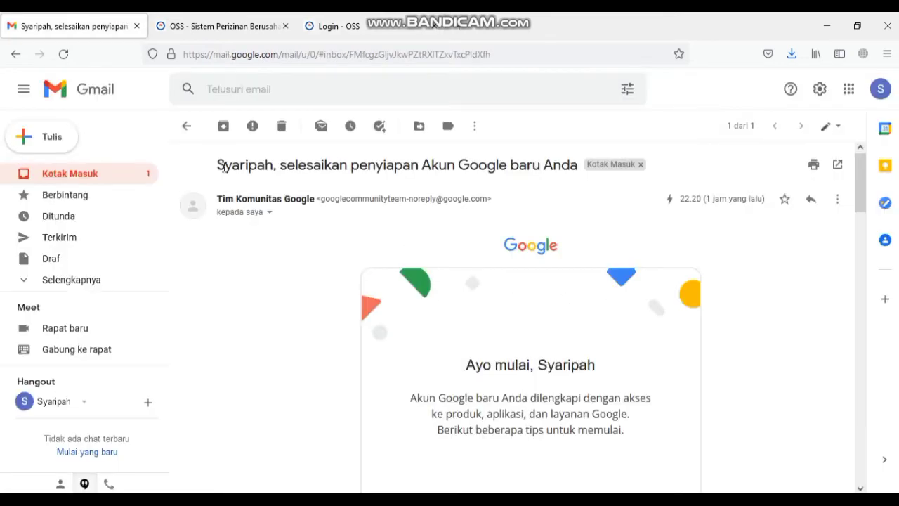
- Open the 'Registrasi Hak Akses Sistem OSS' email and activate the account via Aktivasi
click(114, 181)
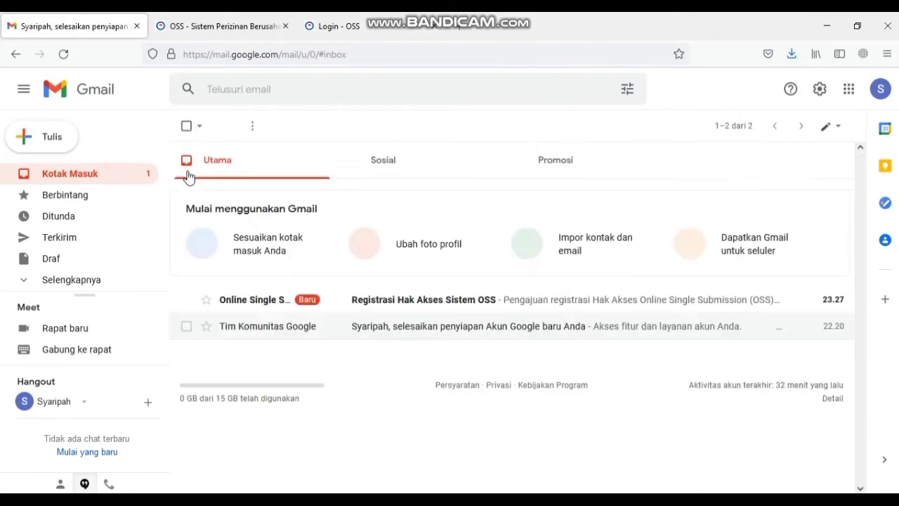
click(361, 297)
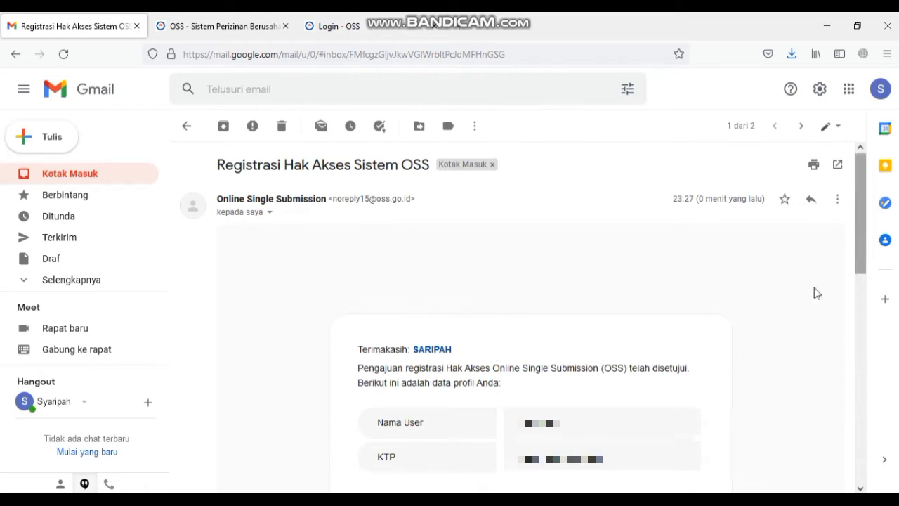
drag(856, 246, 858, 371)
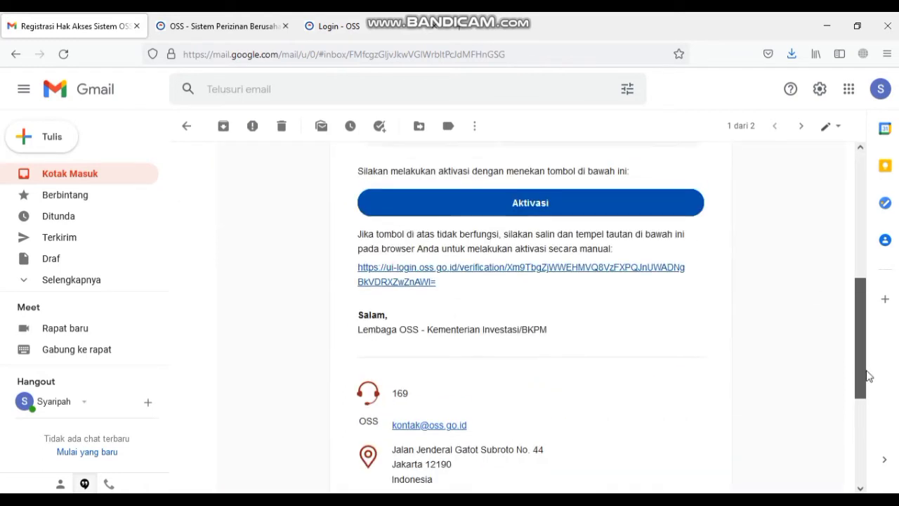
click(616, 215)
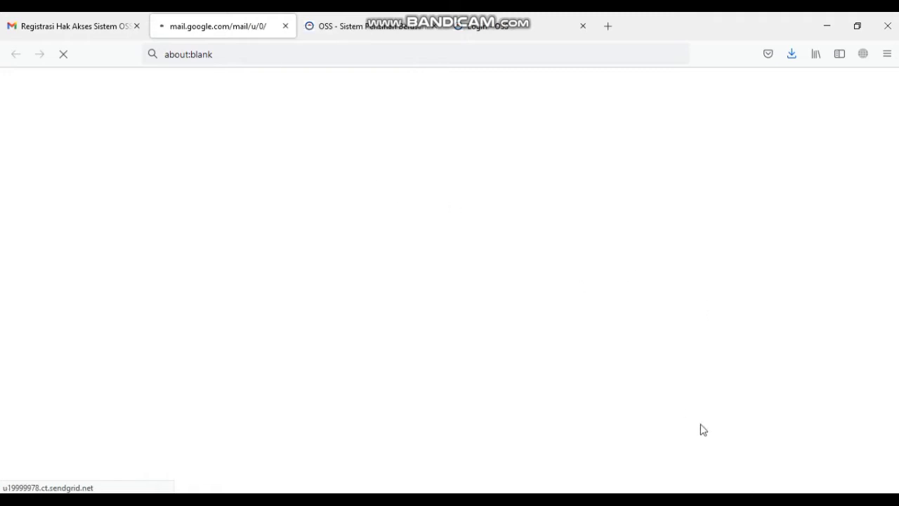
click(746, 500)
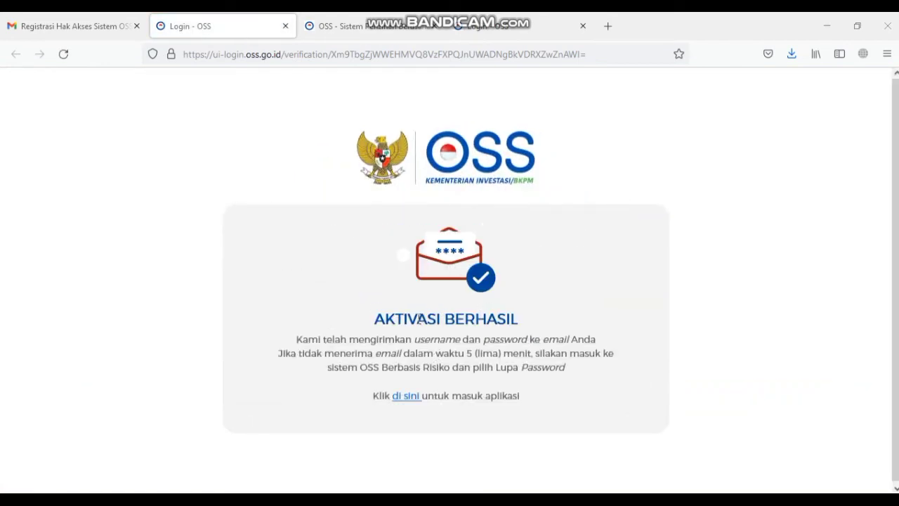
- Open the 'Konfirmasi Hak Akses Sistem OSS' email and copy the username from it
click(105, 25)
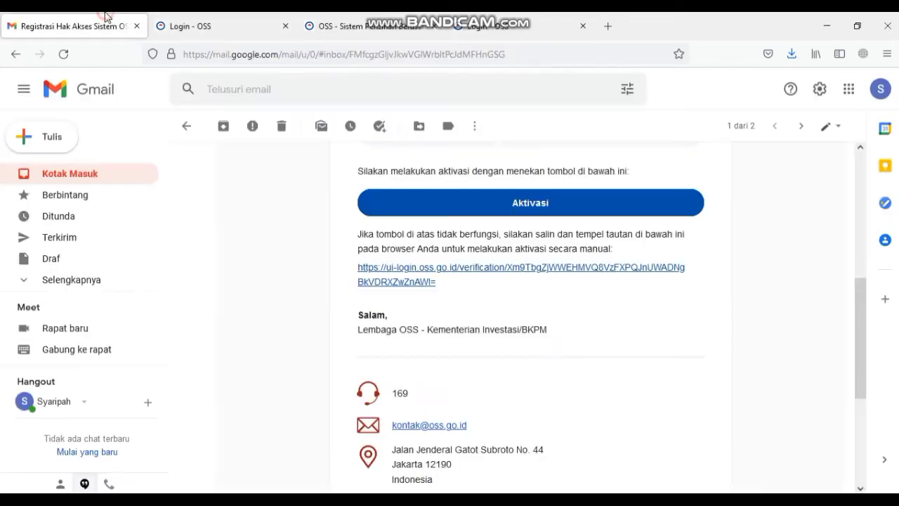
click(120, 173)
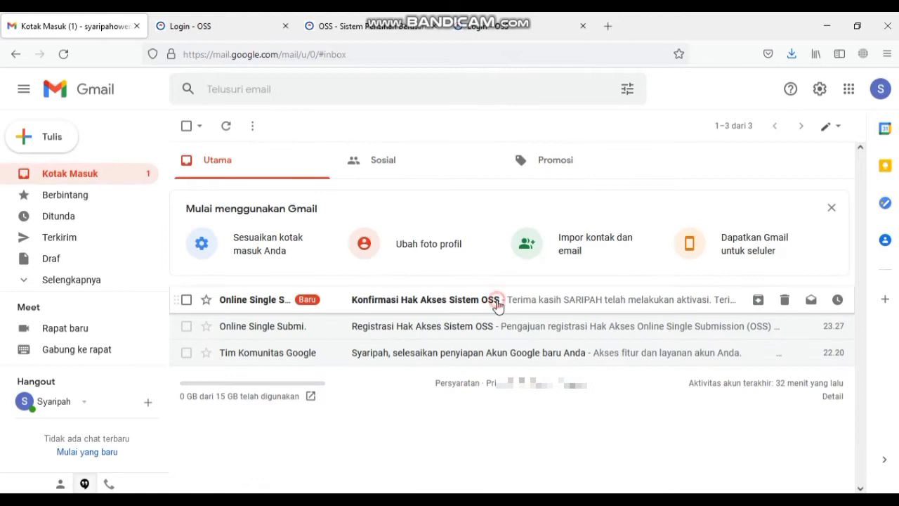
click(497, 303)
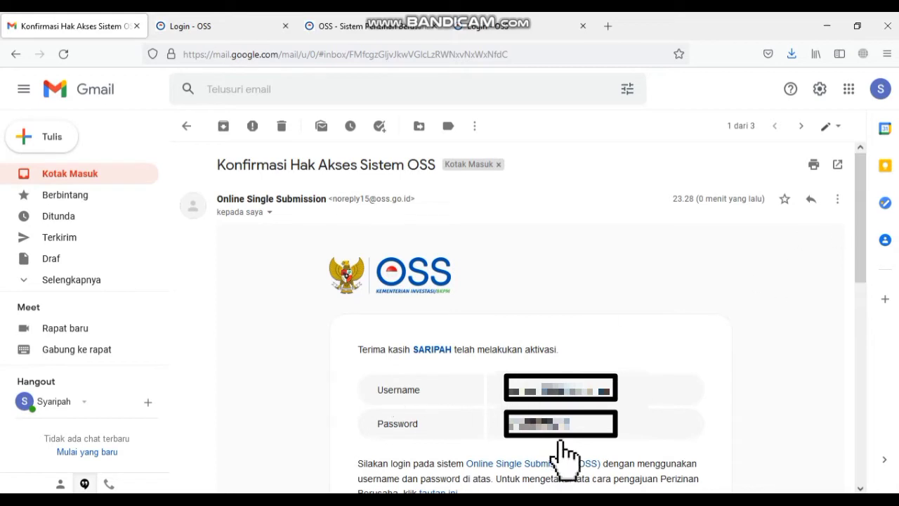
drag(503, 389, 609, 389)
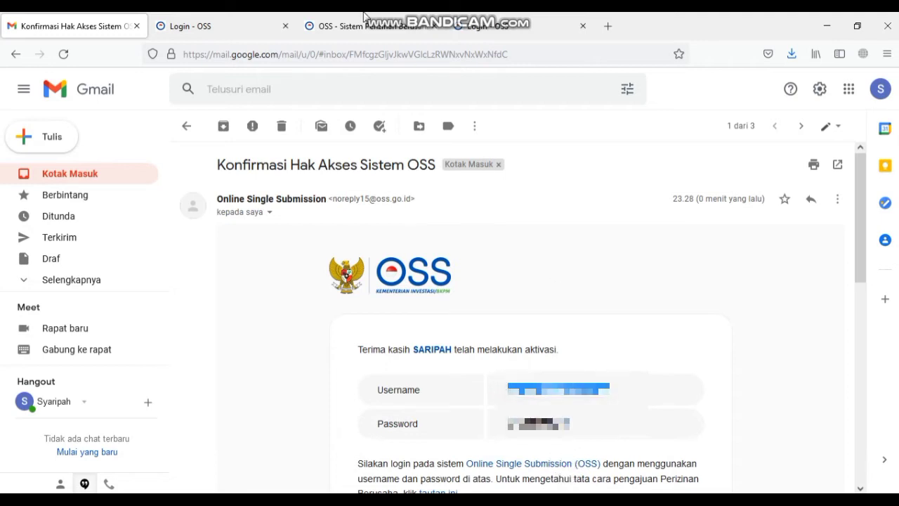
click(278, 16)
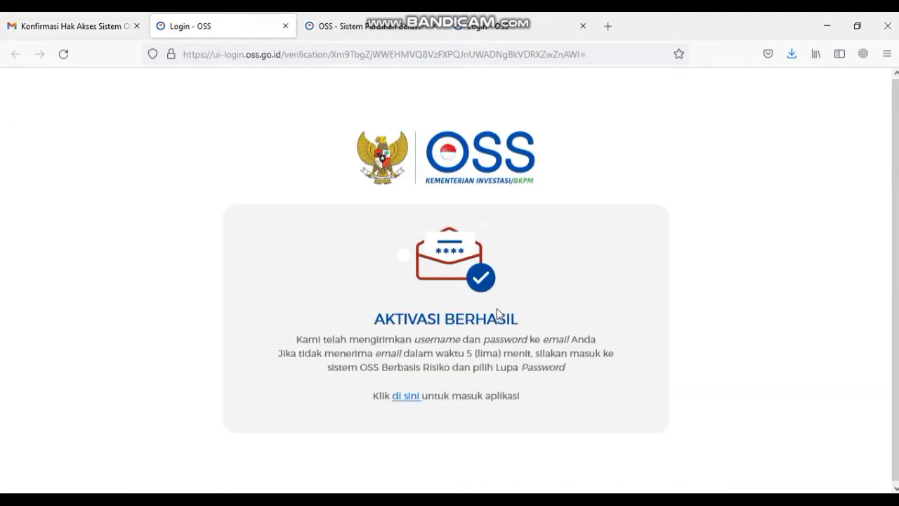
- Open the OSS login page and paste the emailed username
click(407, 397)
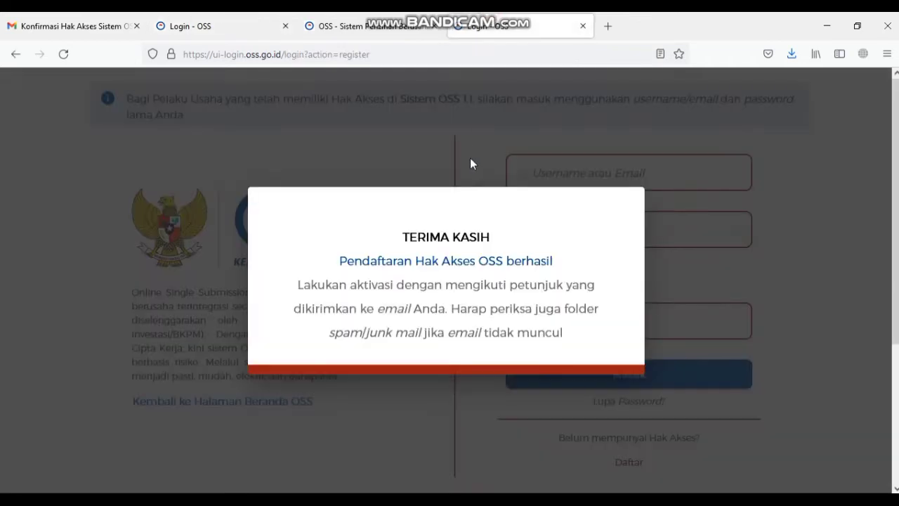
click(582, 26)
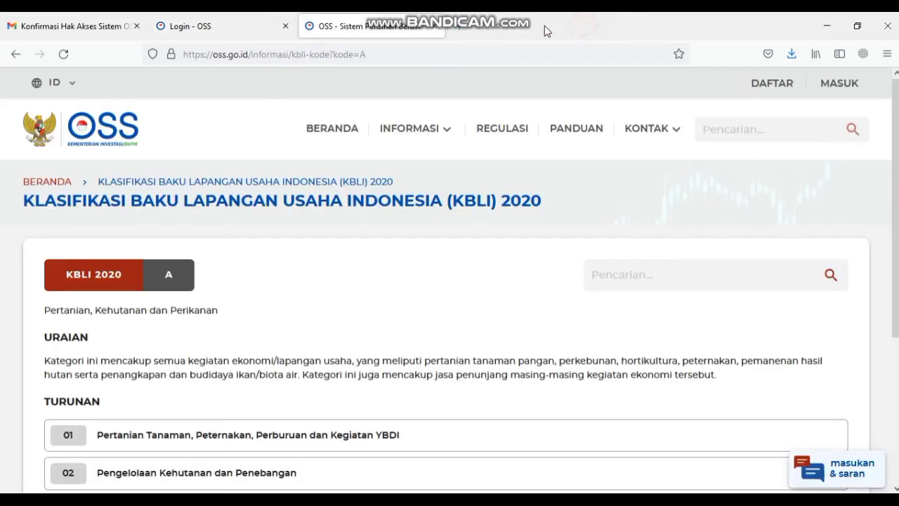
click(270, 19)
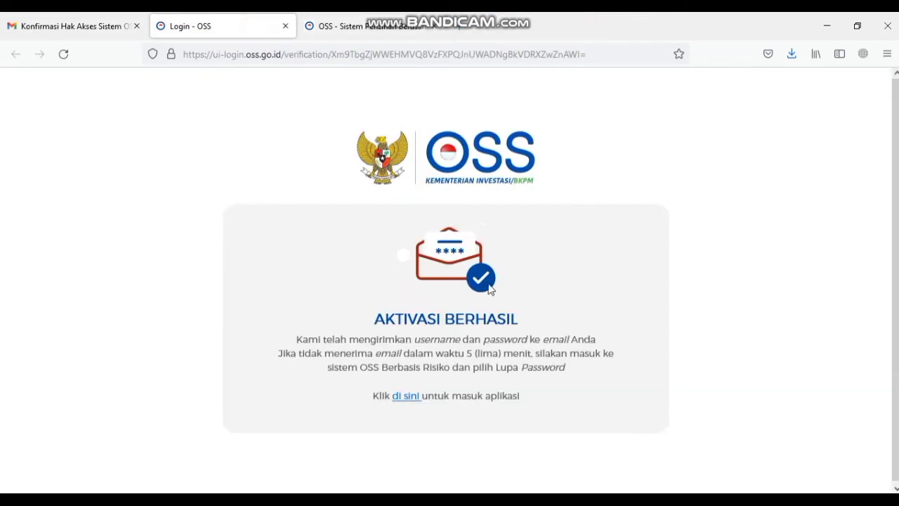
click(409, 396)
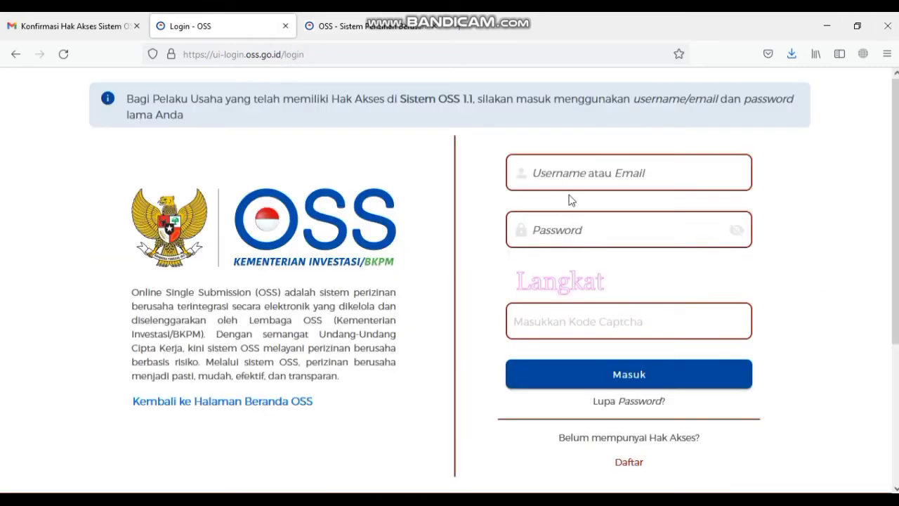
click(592, 171)
key(ctrl+v)
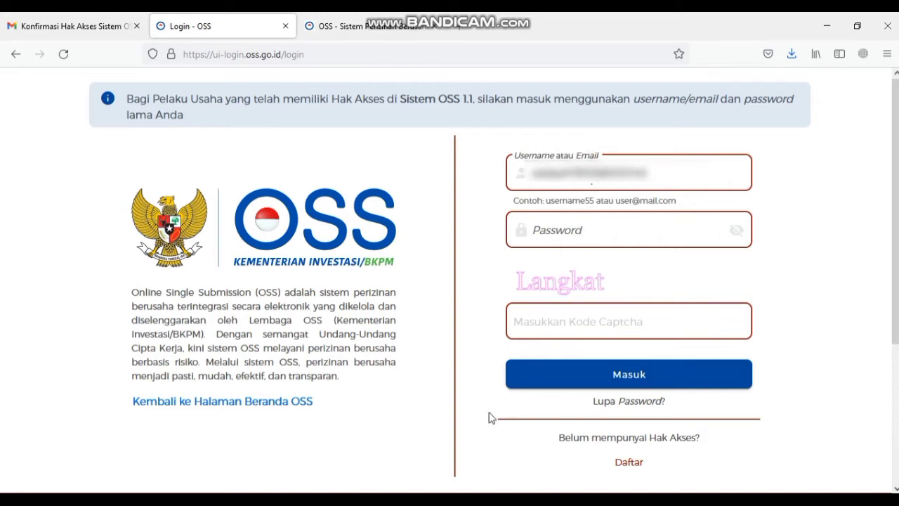
- Copy the password from the email, paste it, enter the captcha and sign in
click(114, 26)
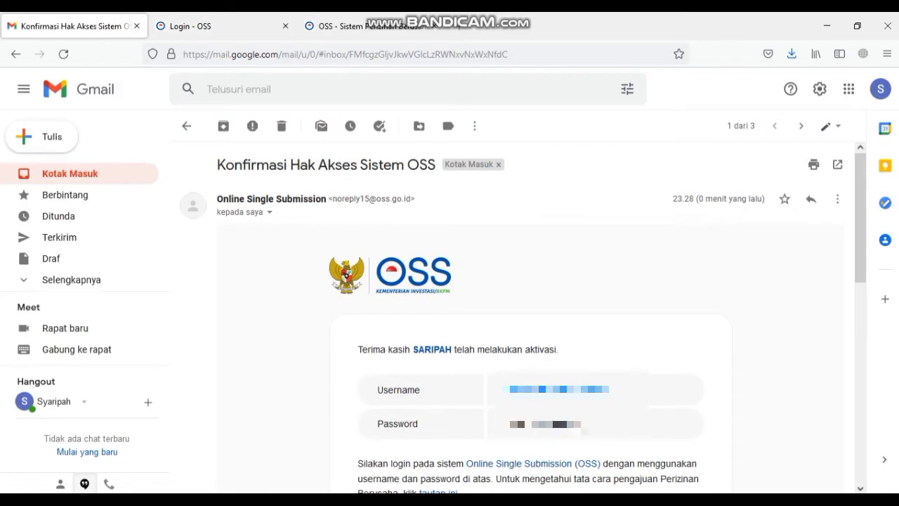
drag(576, 425, 511, 425)
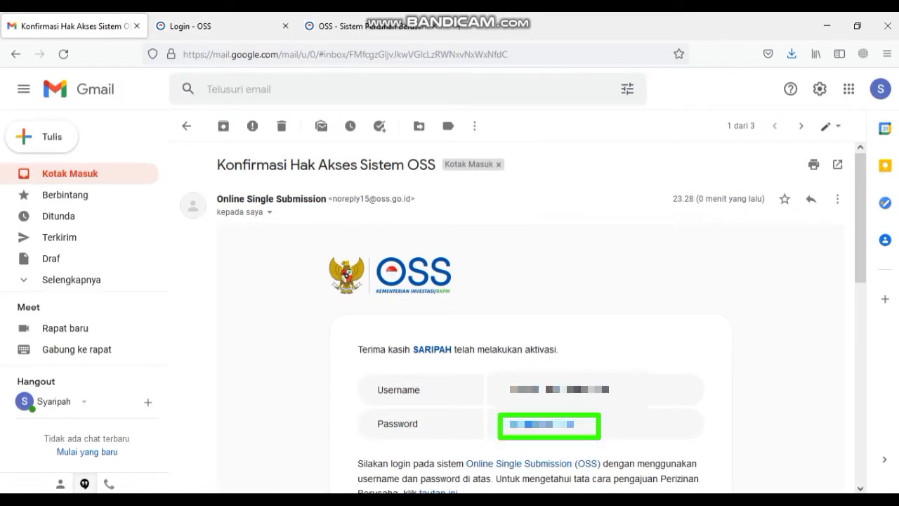
click(215, 21)
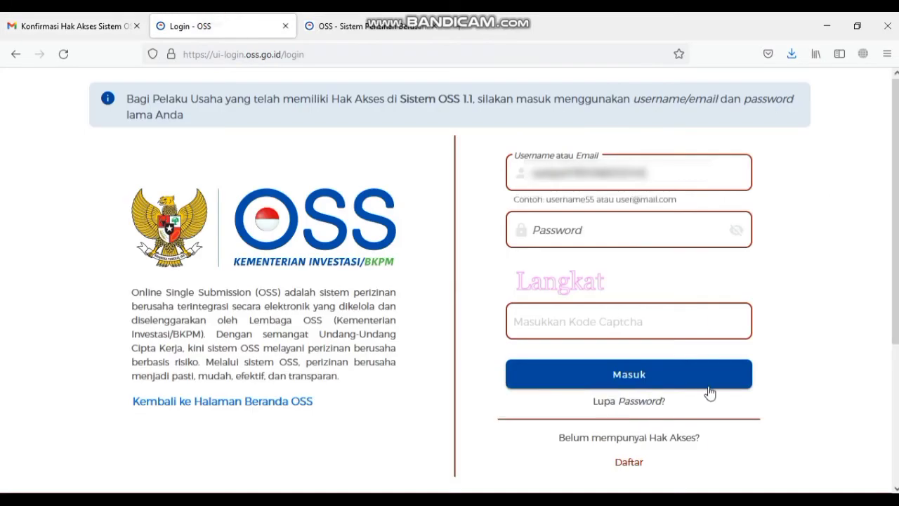
click(612, 236)
key(ctrl+v)
click(618, 316)
text(La)
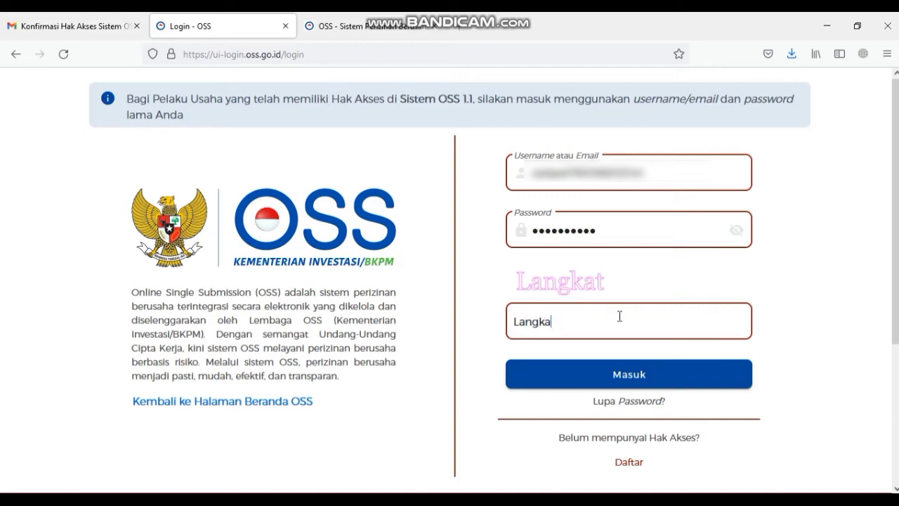
click(636, 382)
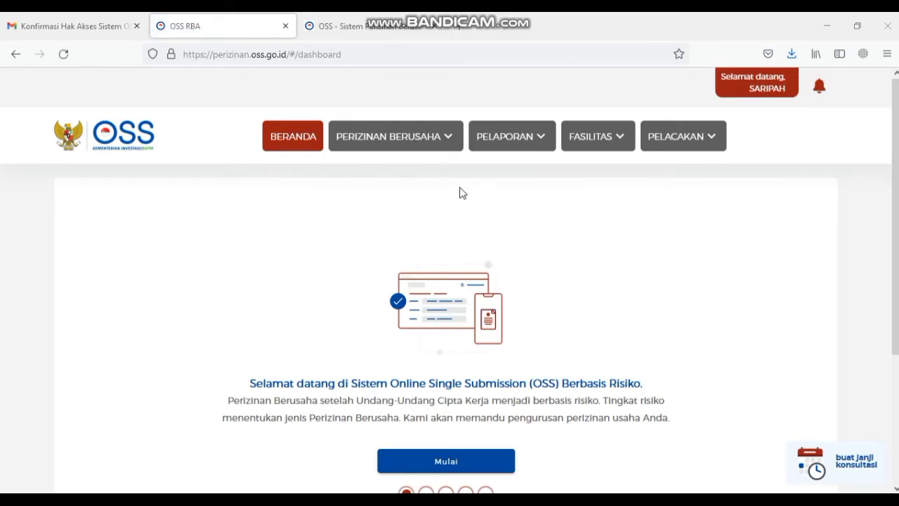
- Step through the dashboard guide slides to the end and finish it to reach the individual data form
scroll(895, 281, down, 3)
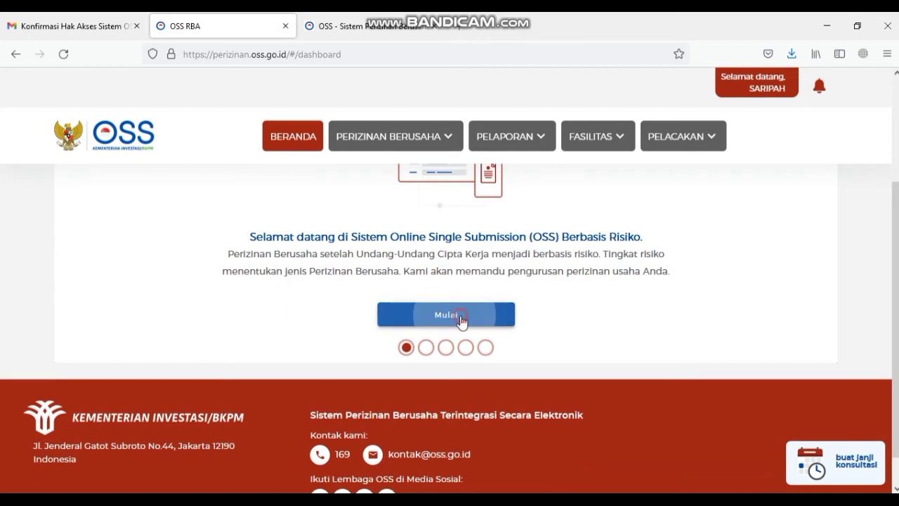
click(461, 318)
click(467, 319)
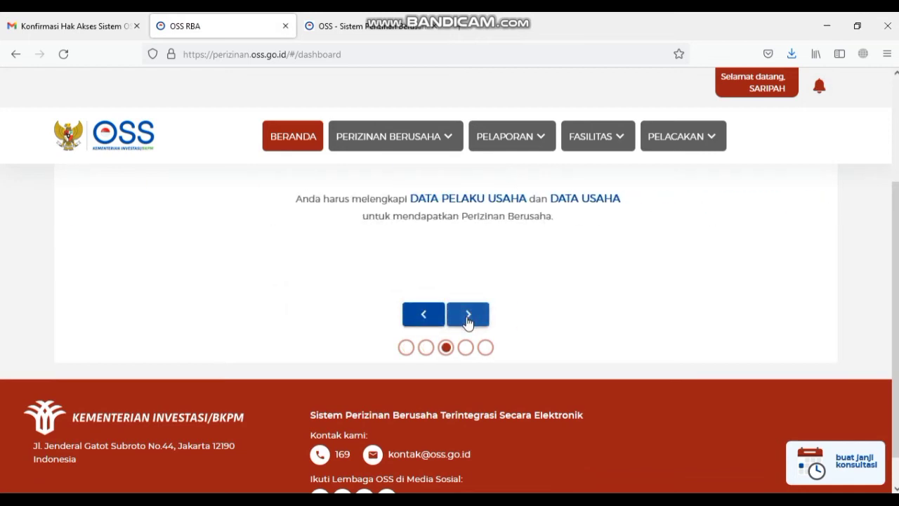
click(468, 319)
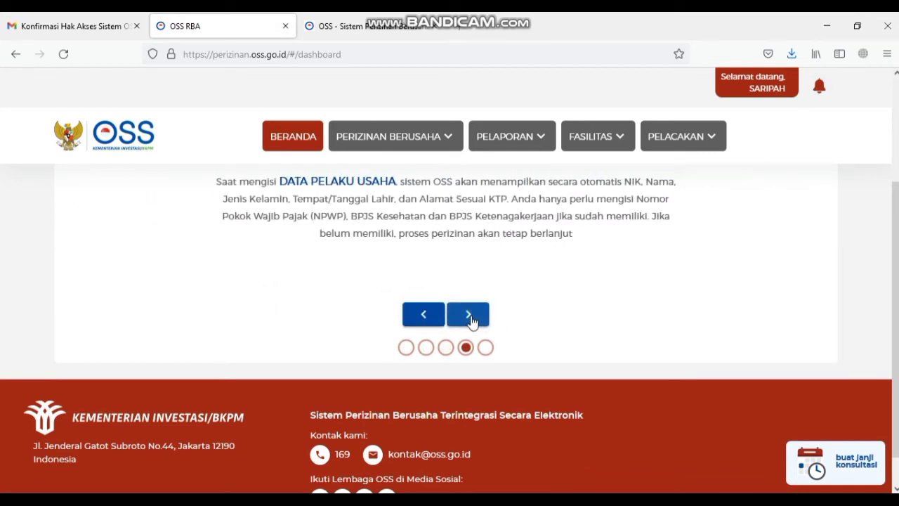
click(471, 321)
click(473, 361)
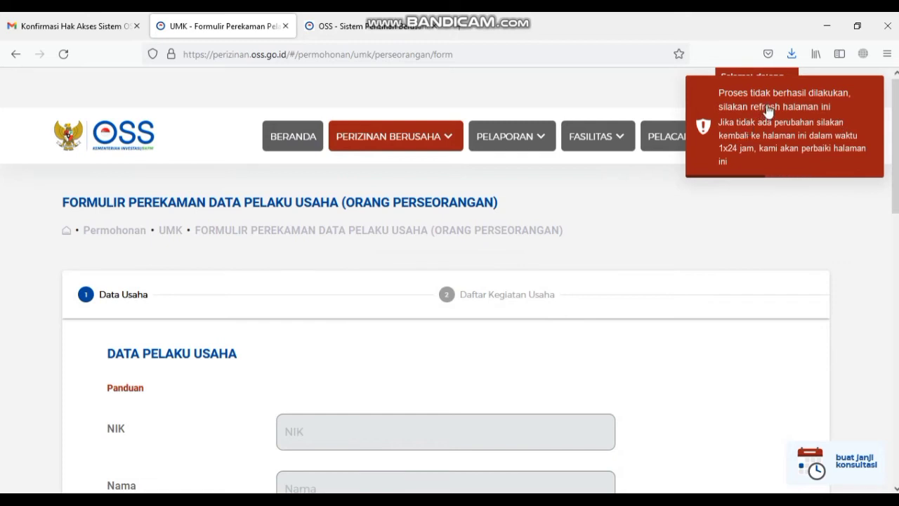
- Dismiss the 'Proses tidak berhasil dilakukan' error and reload the page so the personal data auto-fills
click(877, 125)
drag(892, 123, 892, 197)
click(533, 215)
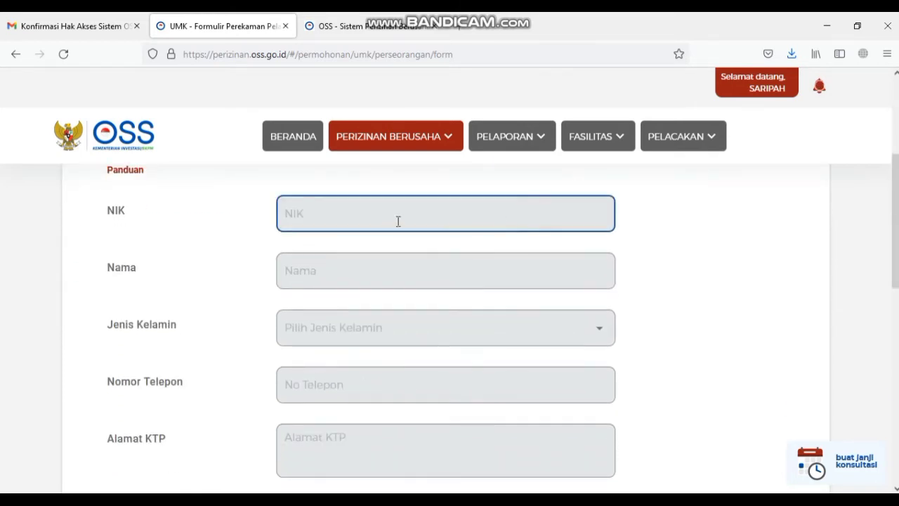
scroll(397, 221, up, 3)
click(63, 54)
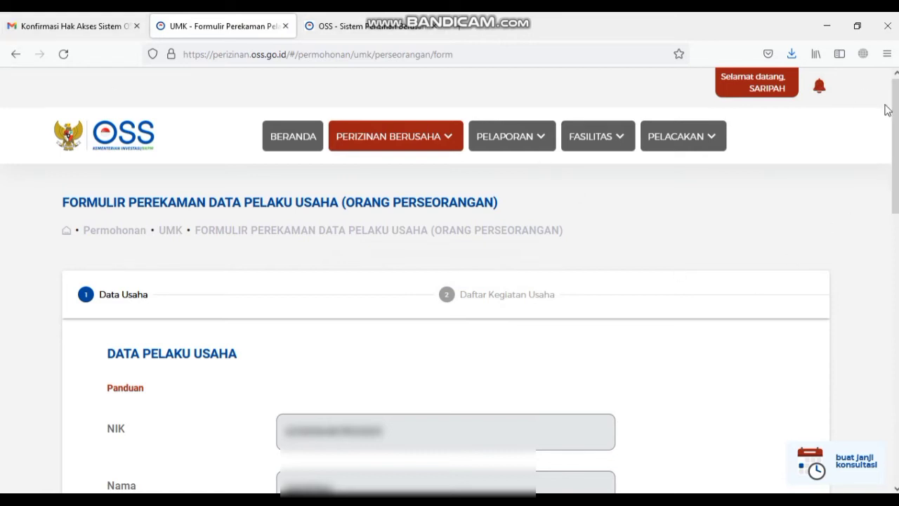
- Save the filled business-actor form with Simpan Data
scroll(449, 316, down, 2)
scroll(449, 316, down, 2)
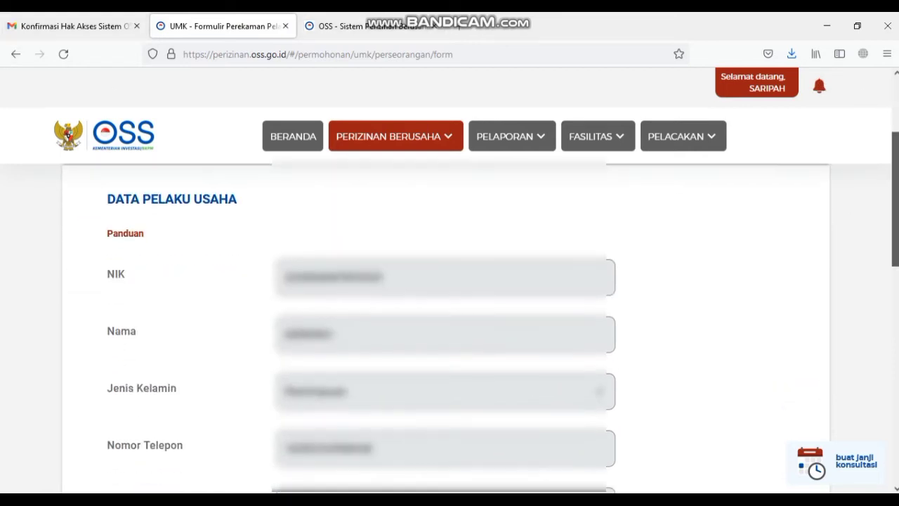
scroll(450, 316, down, 1)
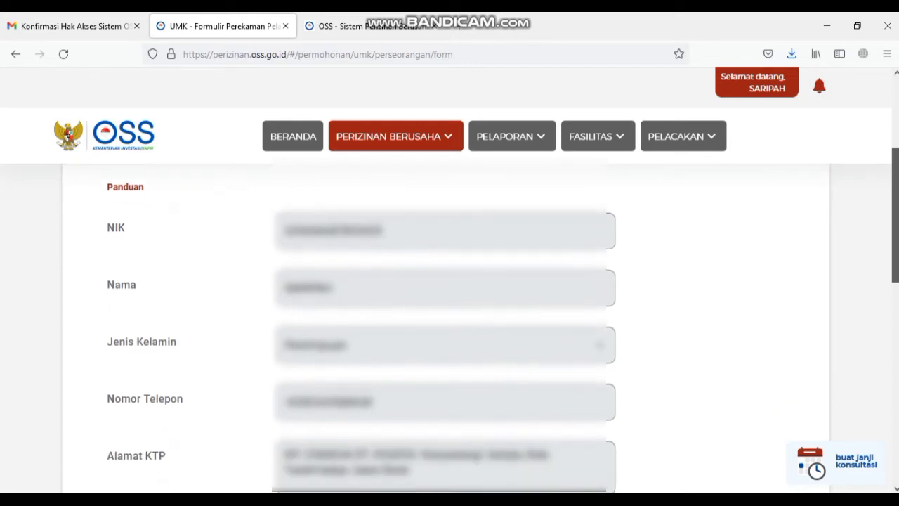
scroll(450, 316, down, 5)
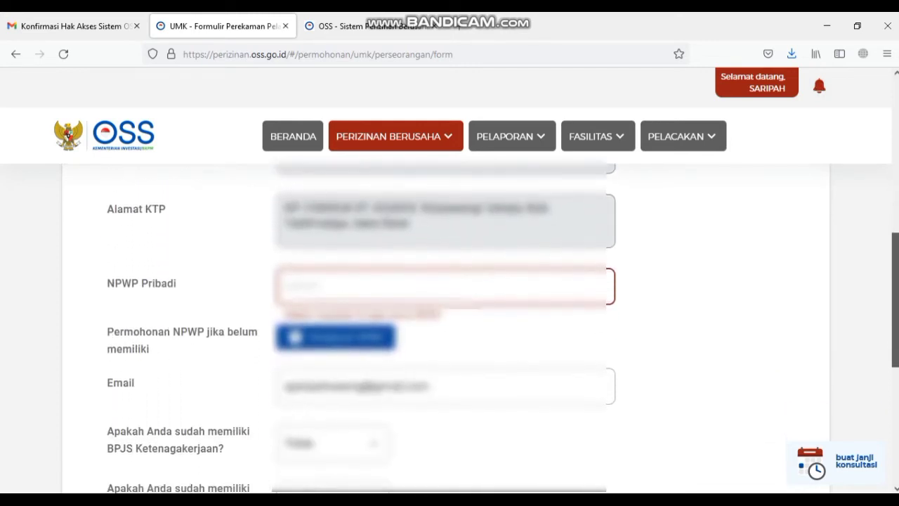
scroll(449, 316, down, 2)
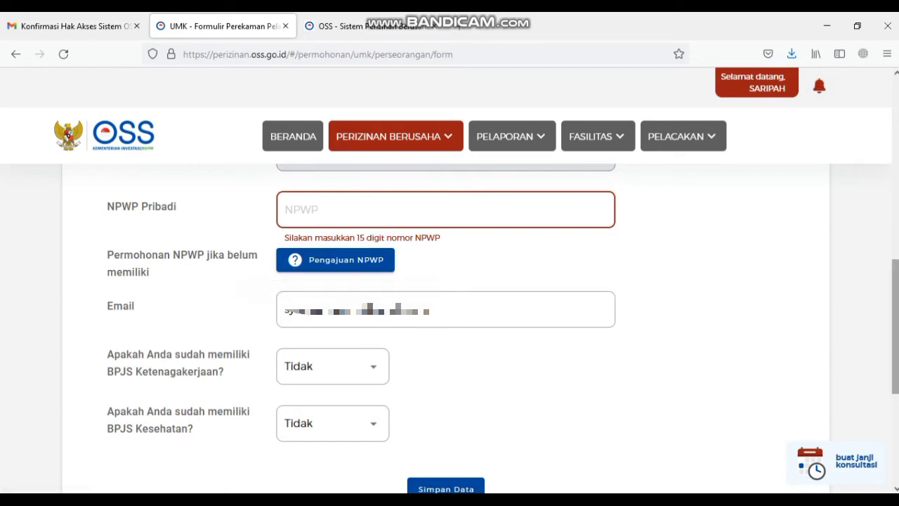
scroll(449, 316, down, 1)
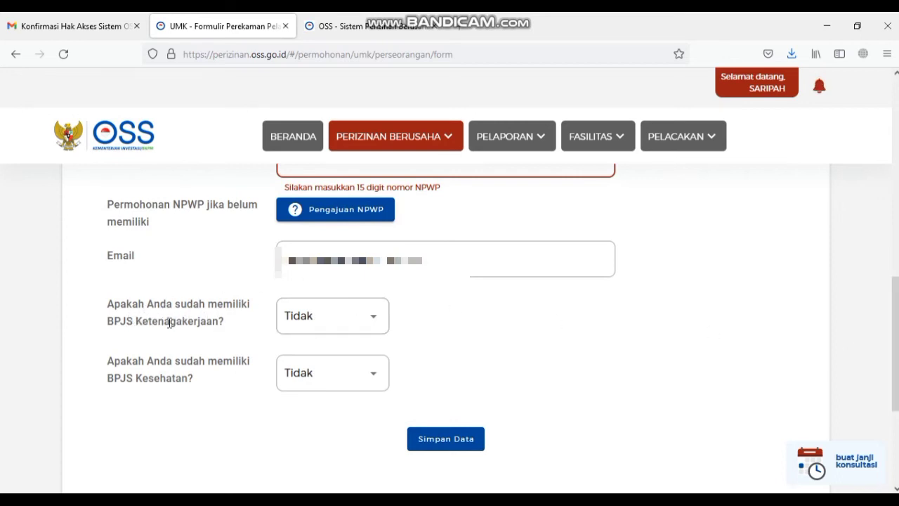
drag(895, 344, 895, 344)
scroll(554, 335, down, 3)
click(467, 281)
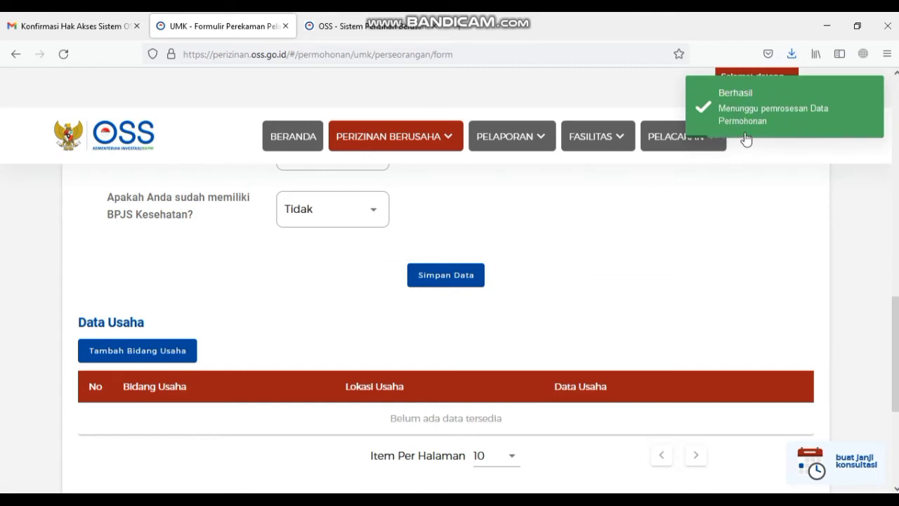
- Dismiss the success notice, begin Pilih Bidang Usaha, and switch to the KBLI 2020 reference tab
click(791, 115)
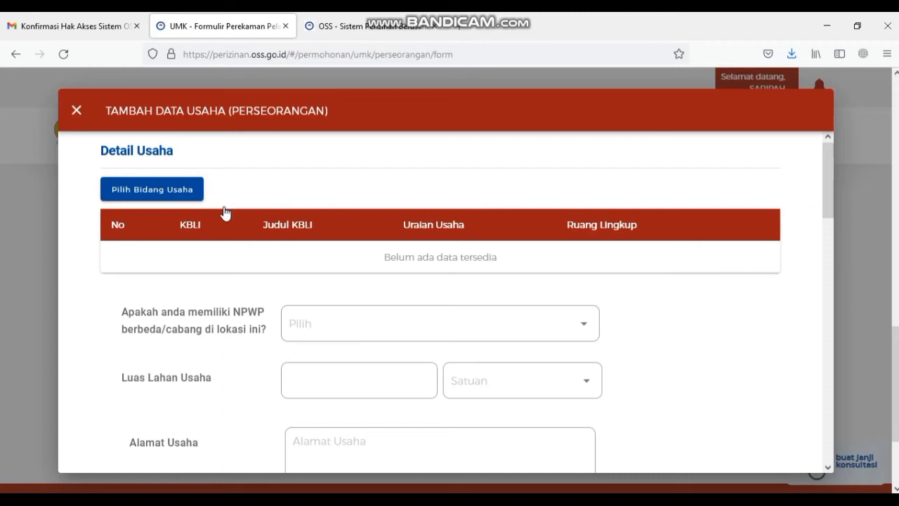
click(192, 197)
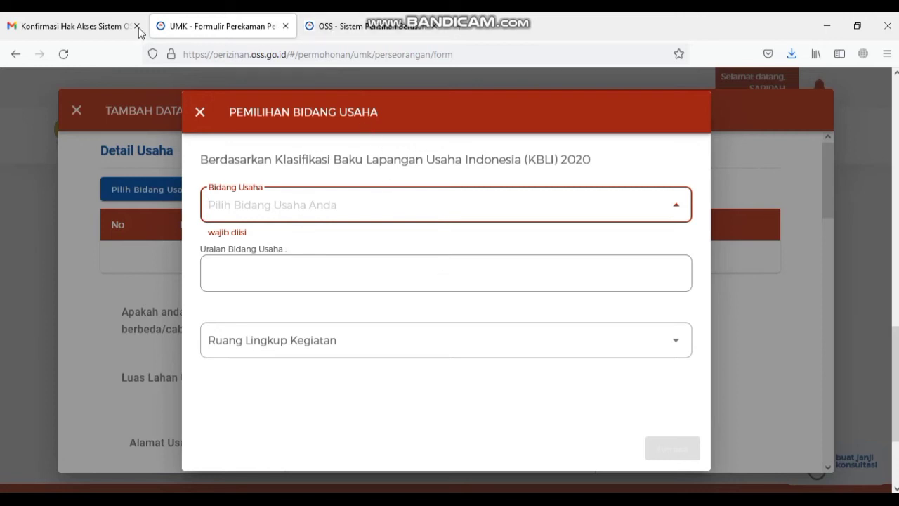
click(336, 21)
- Search the KBLI 2020 list for 472, then 'keliling', to find code 47992, and return to the form
scroll(161, 330, down, 2)
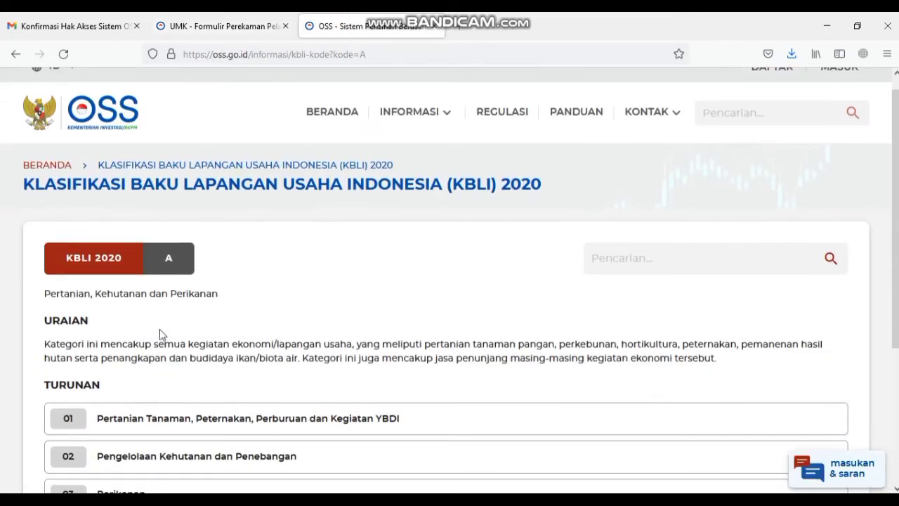
scroll(182, 386, down, 2)
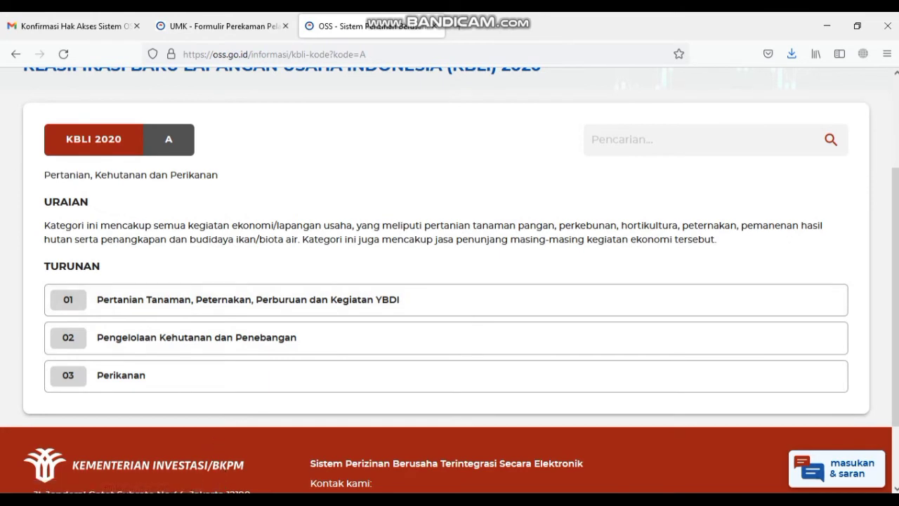
click(634, 138)
text(472)
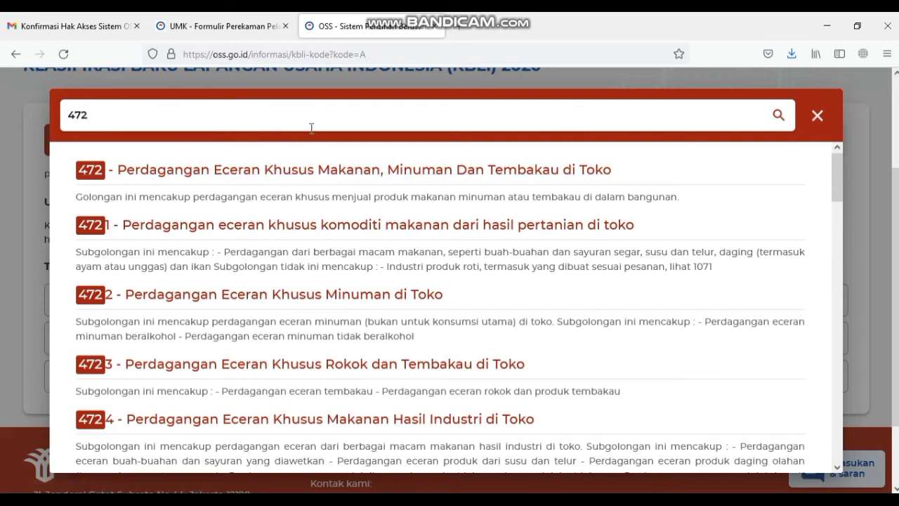
key(BackSpace)
key(BackSpace)
key(BackSpace)
text(keliling)
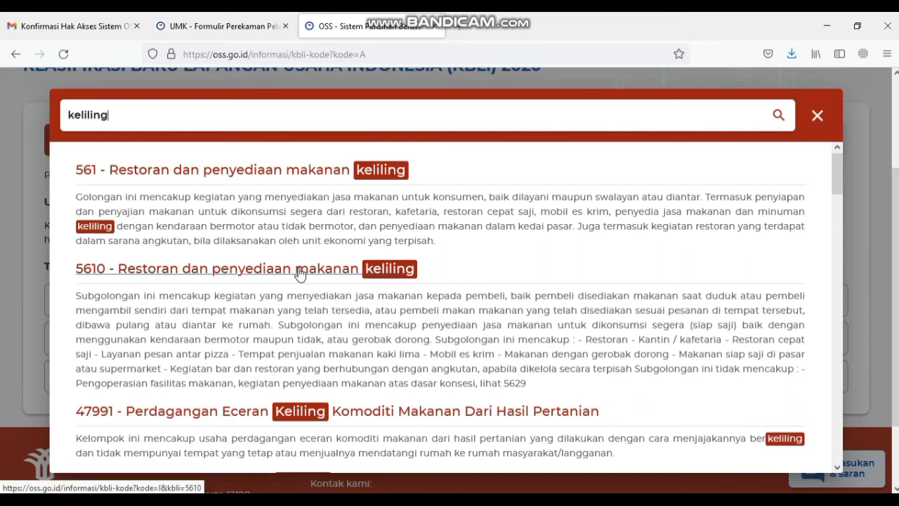
scroll(239, 232, down, 3)
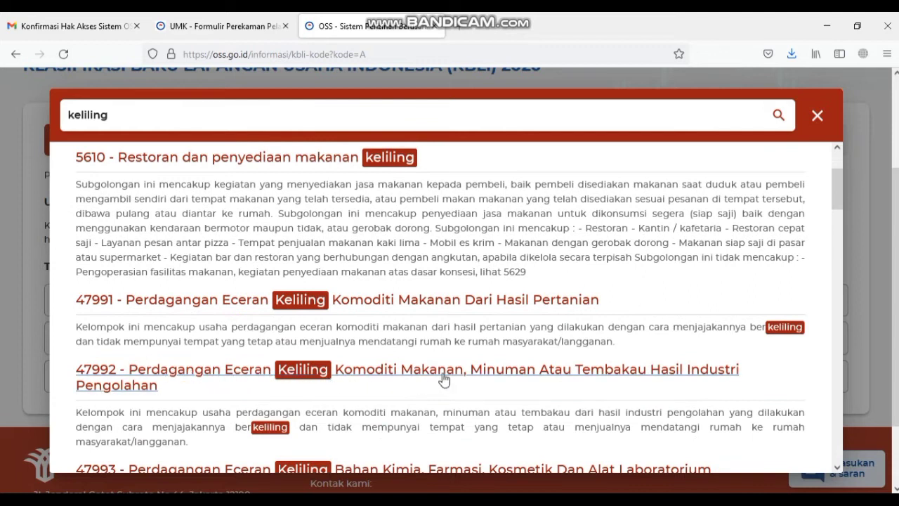
scroll(295, 397, down, 2)
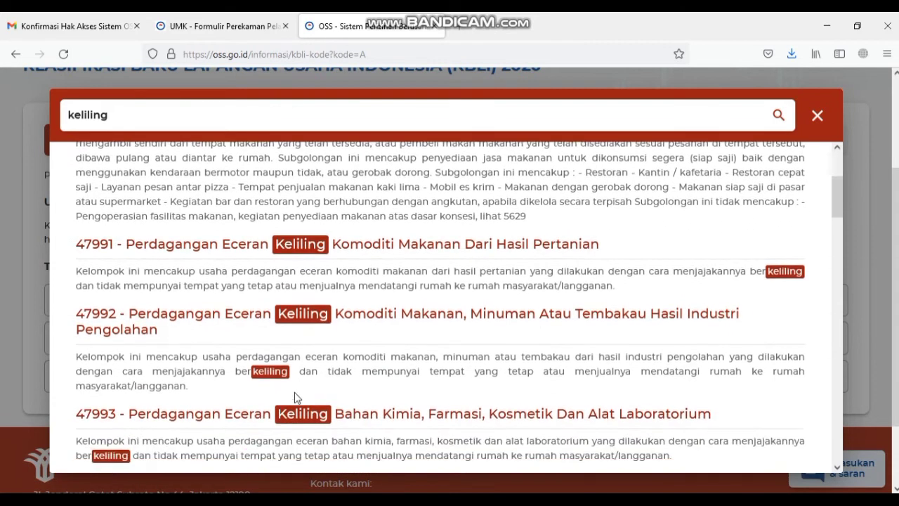
scroll(413, 417, down, 3)
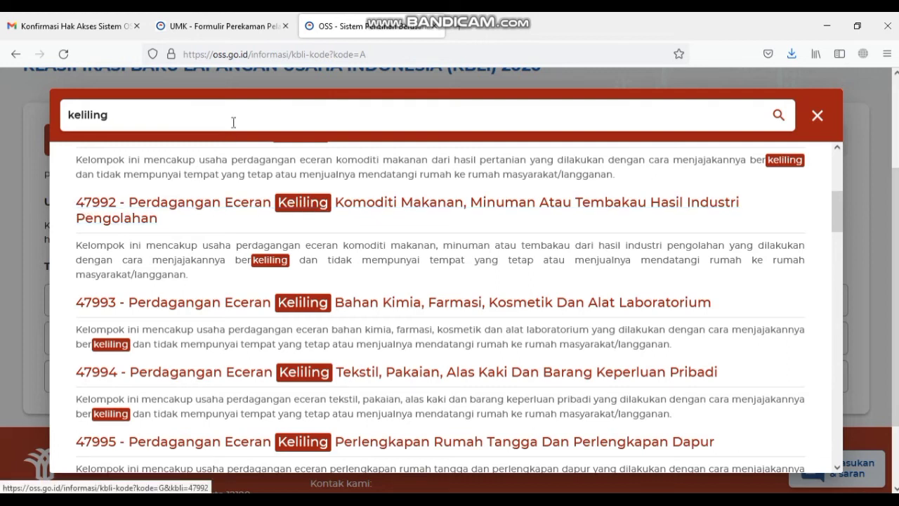
click(226, 25)
- Enter KBLI 47992 in Bidang Usaha, set Ruang Lingkup Kegiatan to Seluruh, and save it
text(47992)
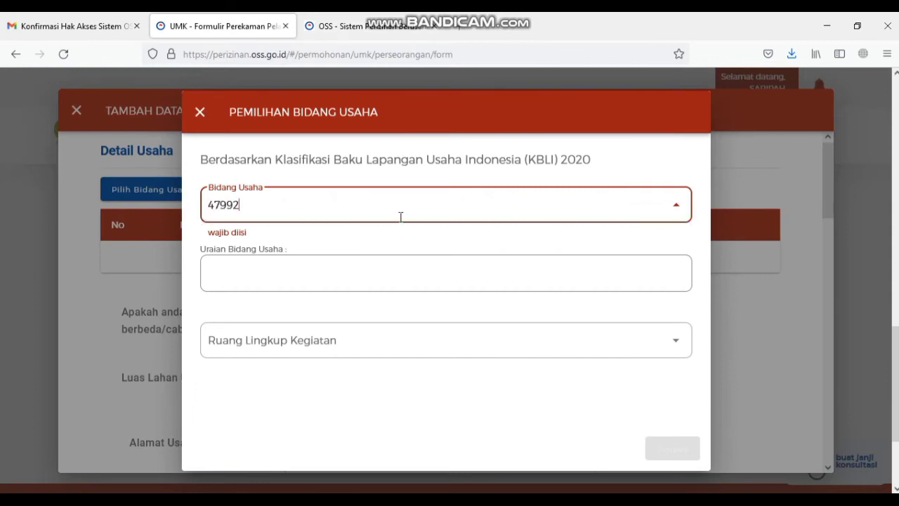
click(405, 250)
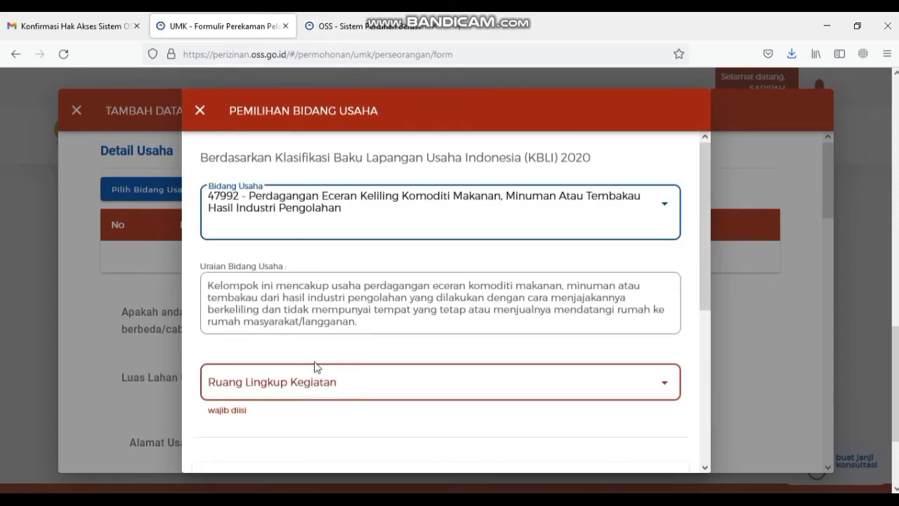
scroll(385, 337, down, 1)
click(384, 337)
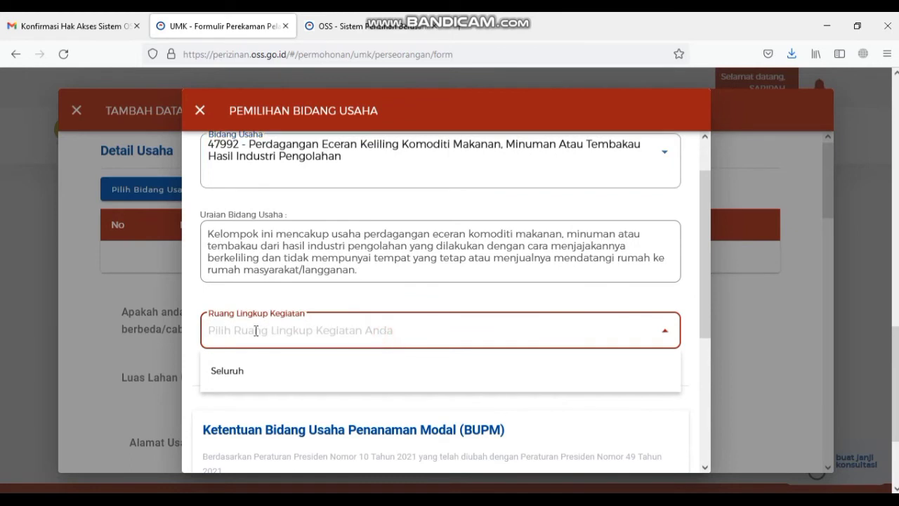
click(311, 370)
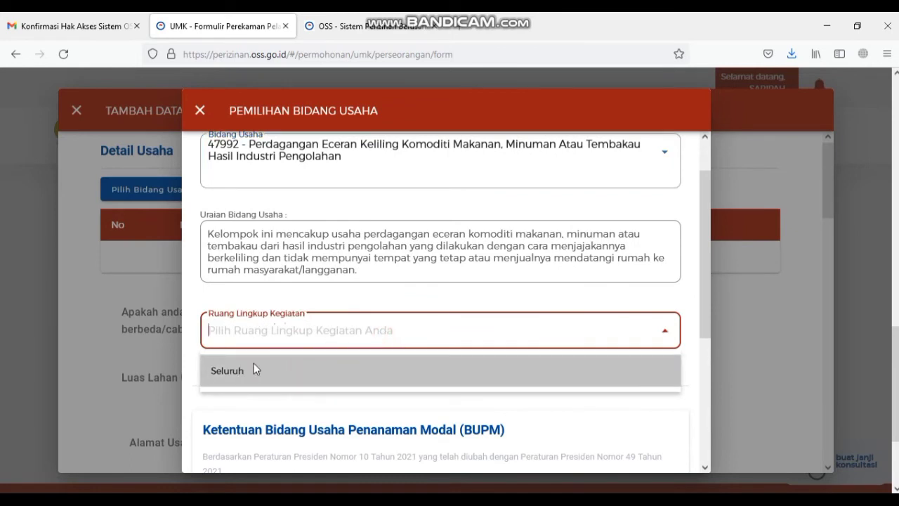
scroll(283, 330, down, 4)
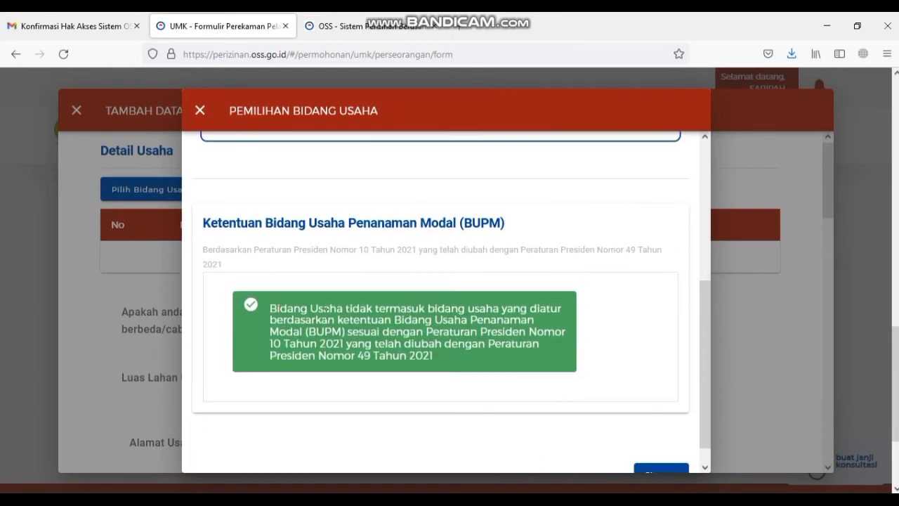
scroll(652, 450, down, 1)
click(653, 449)
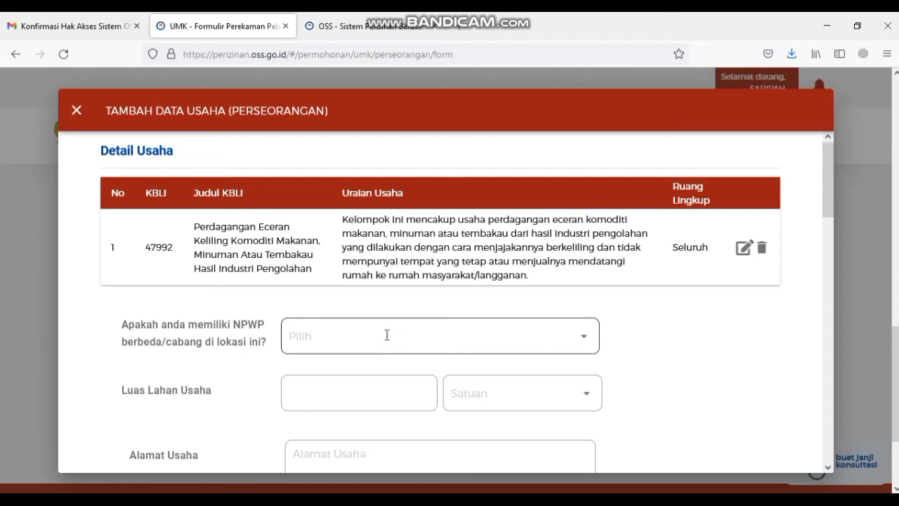
- Answer Tidak to the separate NPWP question
scroll(411, 334, down, 3)
scroll(554, 267, up, 1)
click(572, 282)
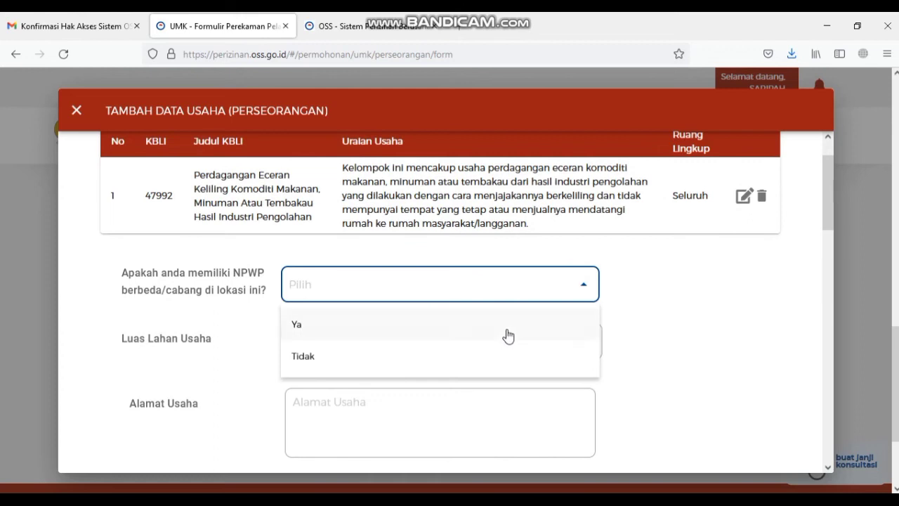
click(474, 349)
- Set the business land area to 10 M²
click(412, 349)
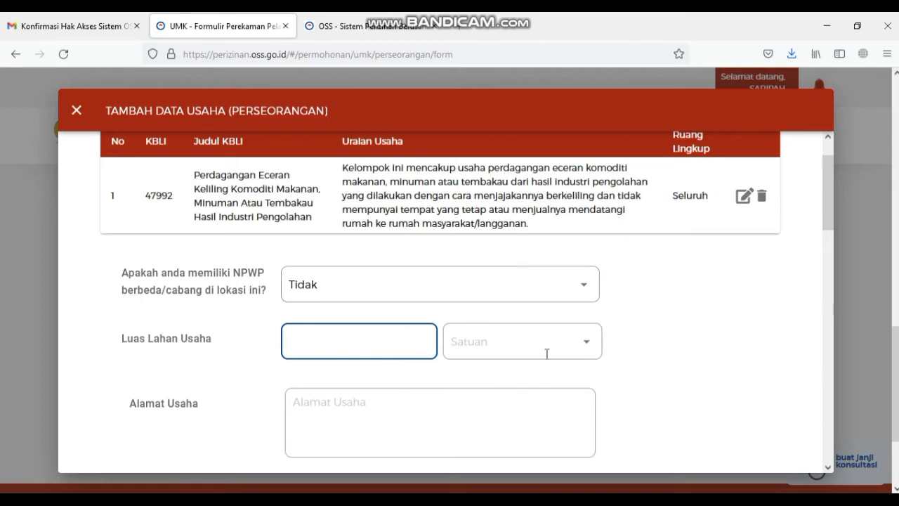
click(511, 343)
click(424, 343)
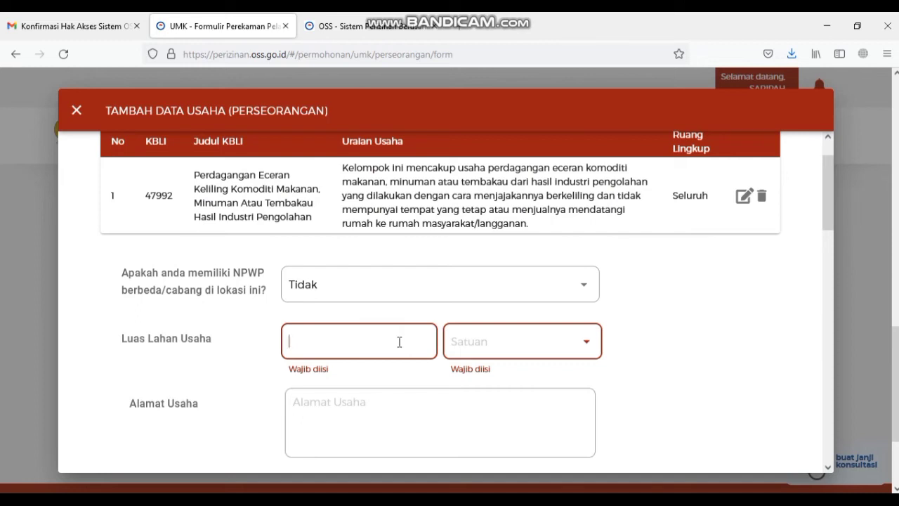
text(10)
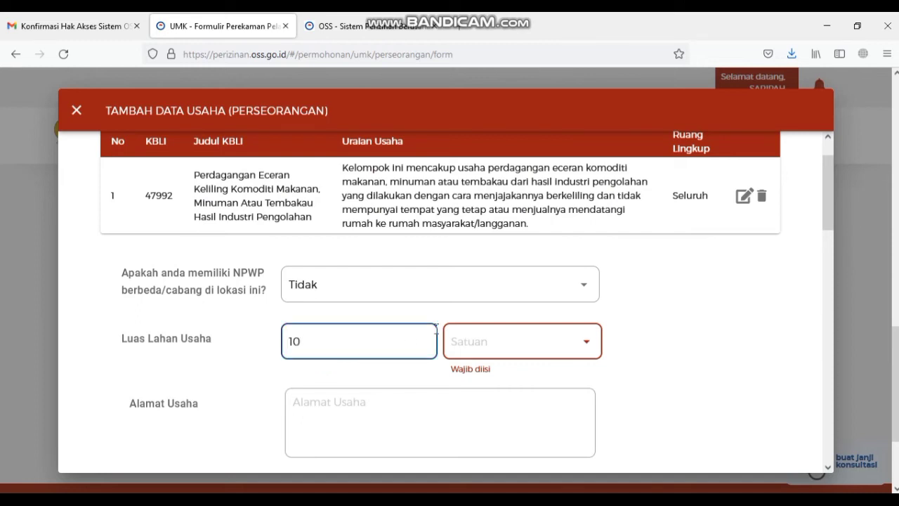
click(503, 342)
click(502, 413)
- Enter the business street address in Alamat Usaha
click(380, 420)
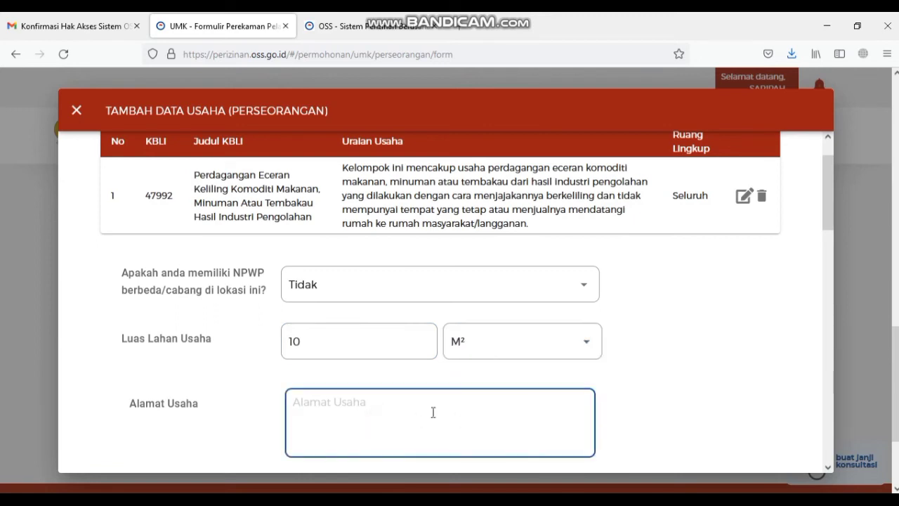
scroll(401, 280, down, 2)
- Set the province to Jawa Barat and the regency to Kab. Tasikmalaya
click(402, 339)
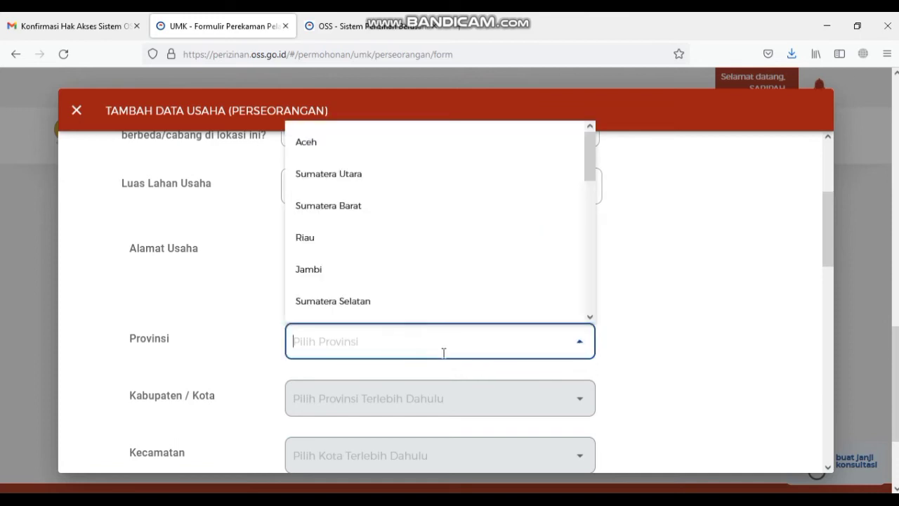
text(JA)
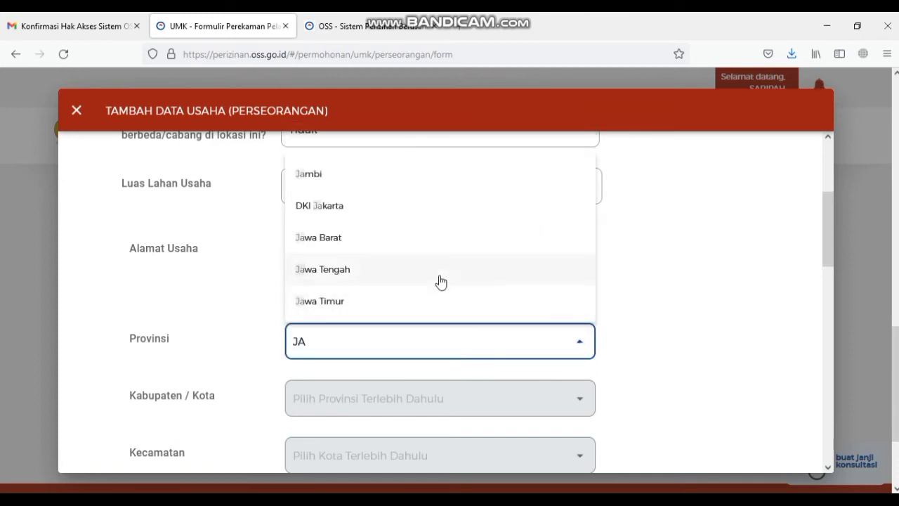
click(401, 237)
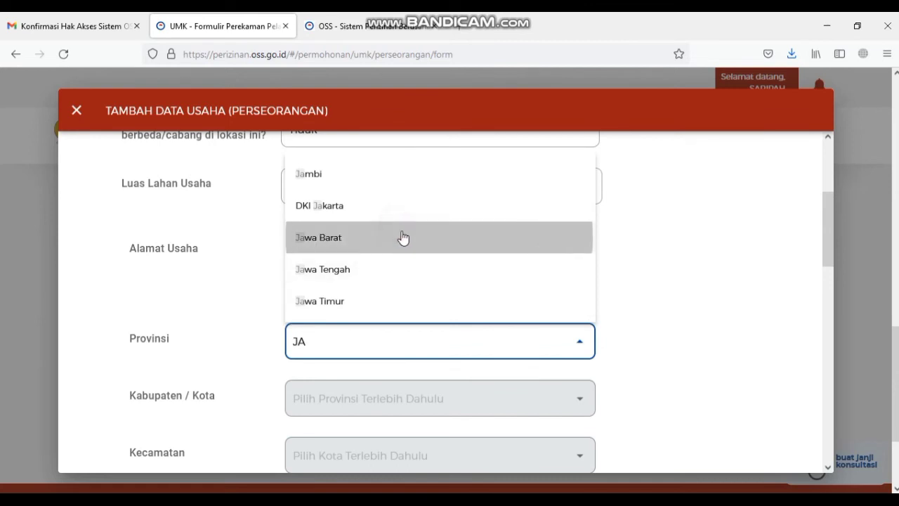
click(401, 398)
click(432, 359)
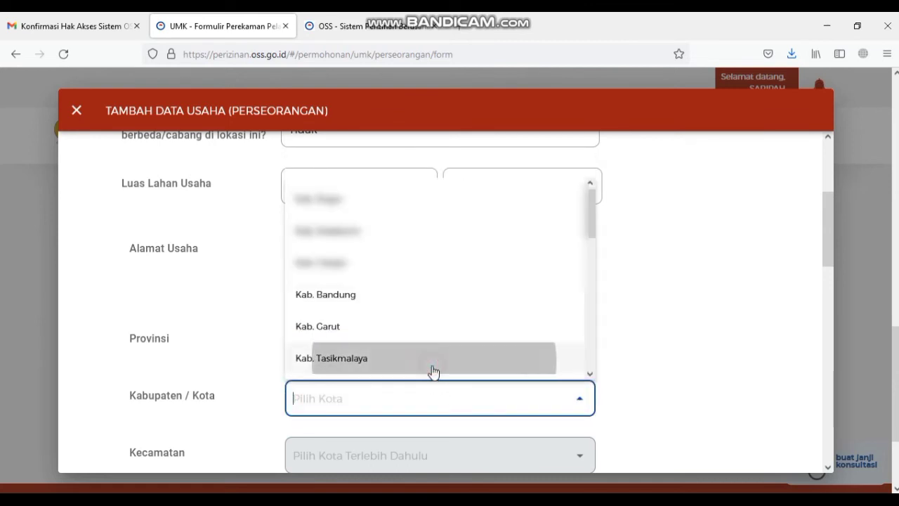
- Set the district to Salopa and the village to Karyawangi
scroll(421, 411, down, 1)
click(419, 403)
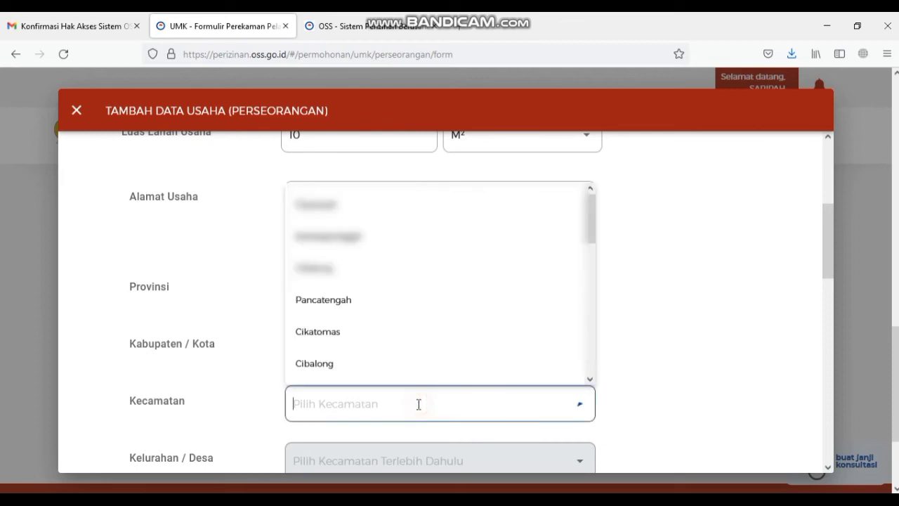
scroll(399, 362, down, 1)
scroll(397, 361, down, 3)
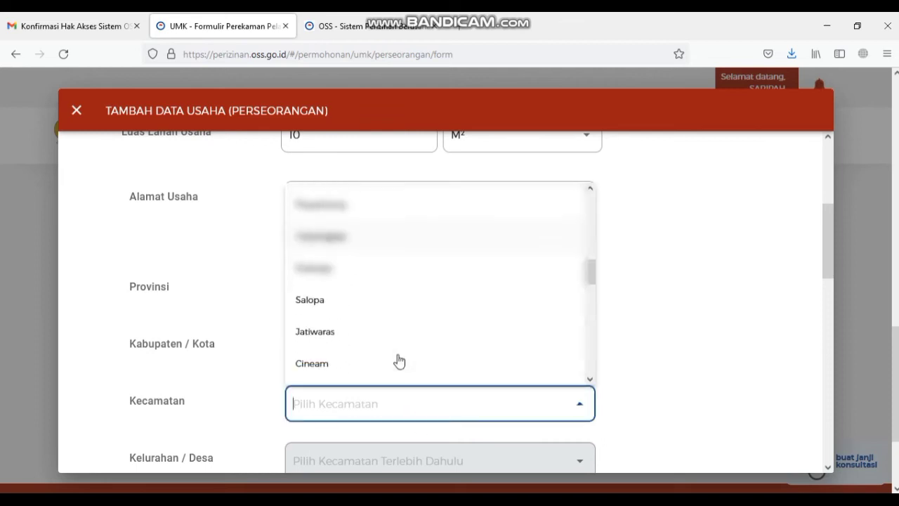
scroll(397, 289, up, 1)
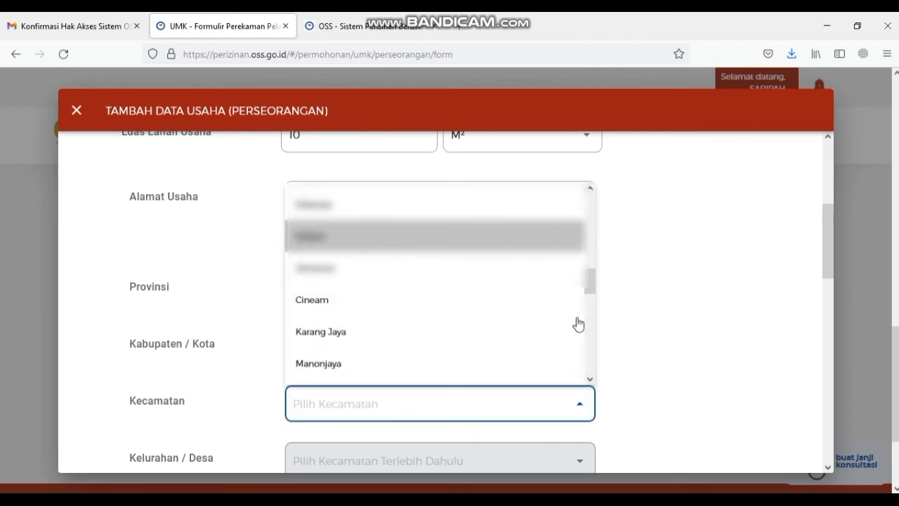
text(Salopa)
scroll(570, 376, down, 2)
click(531, 363)
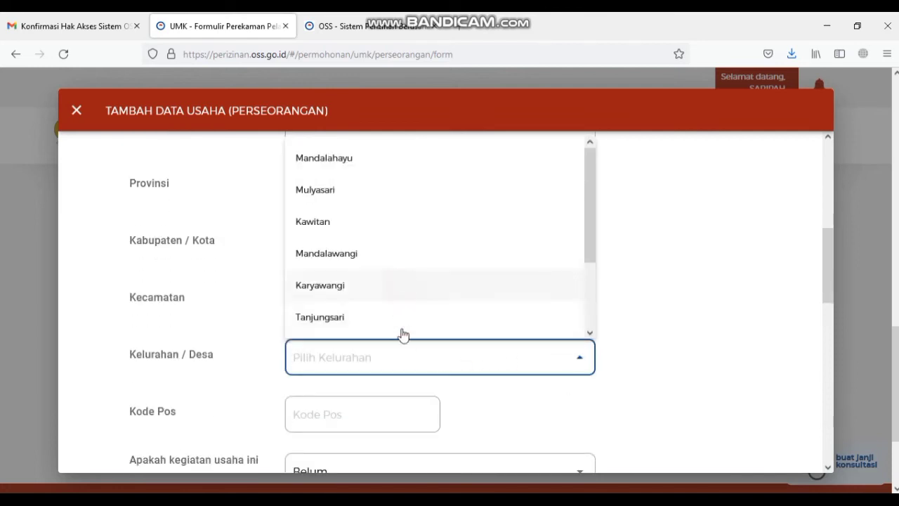
key(Return)
click(380, 413)
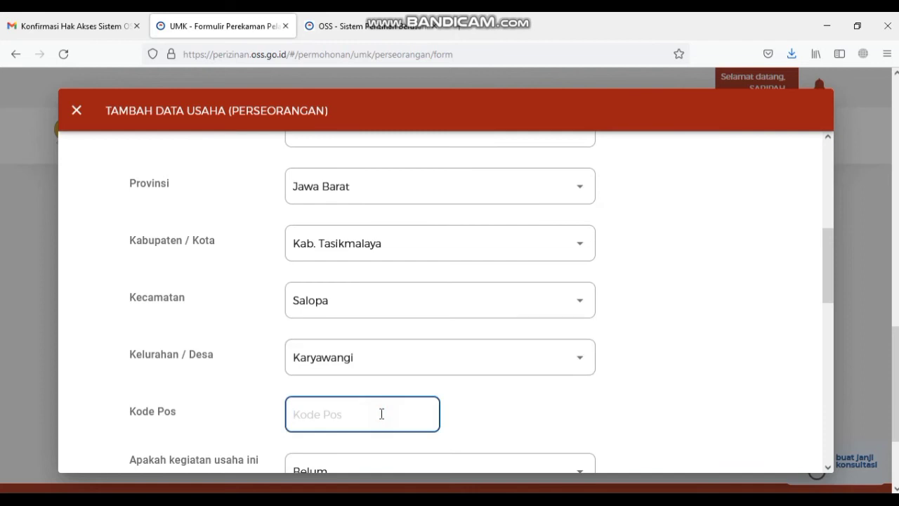
- Enter postal code 46192, mark the business as already running (Sudah), and name it 'Kerajinan GOWENG'
text(46)
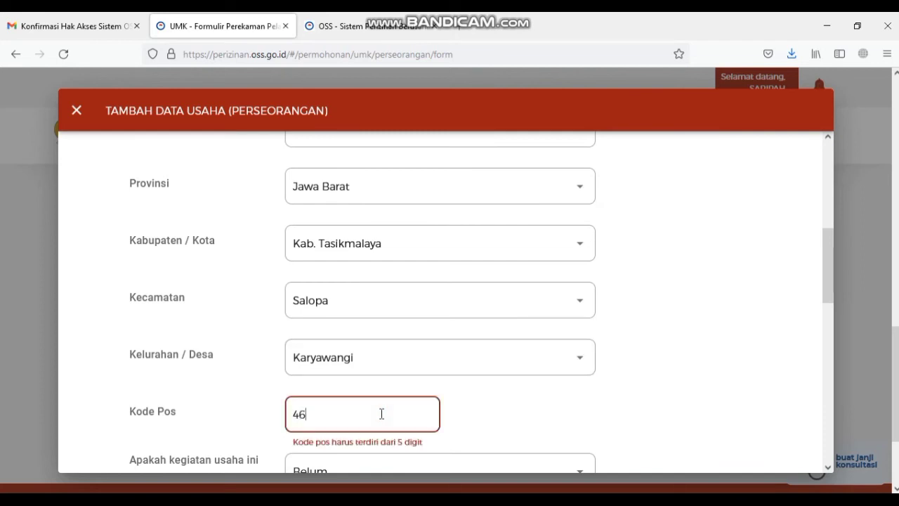
text(192)
scroll(382, 416, down, 3)
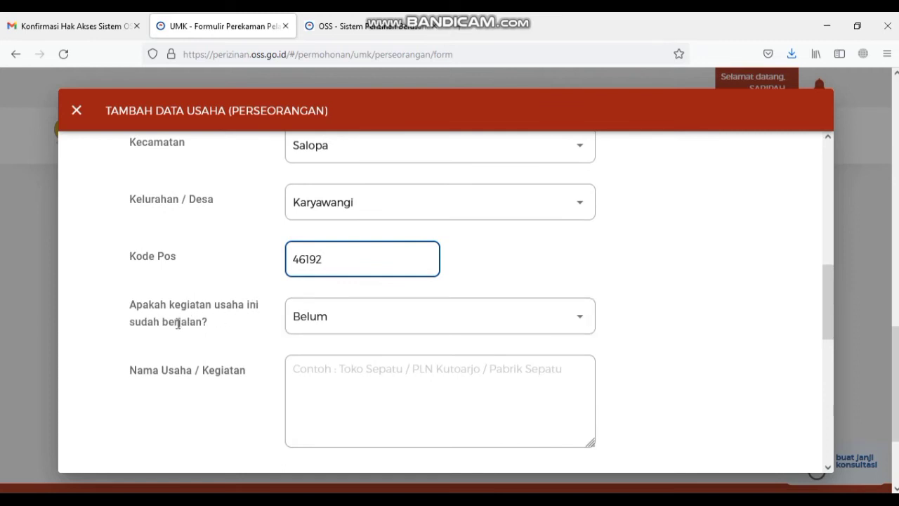
click(291, 316)
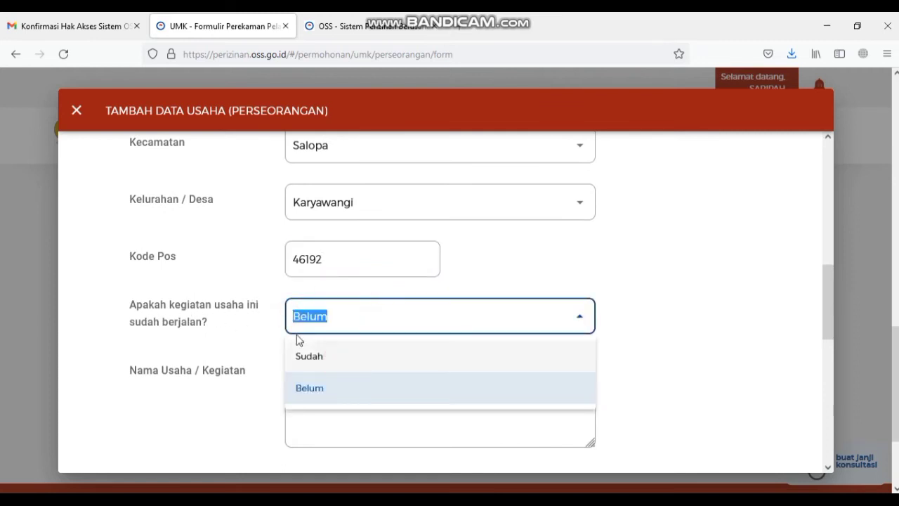
click(306, 355)
click(376, 376)
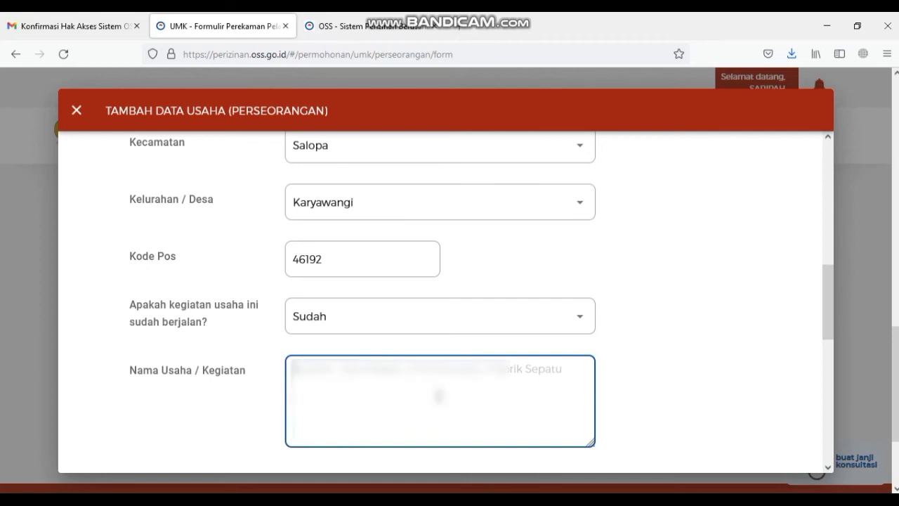
text(Kerajinan GOWENG)
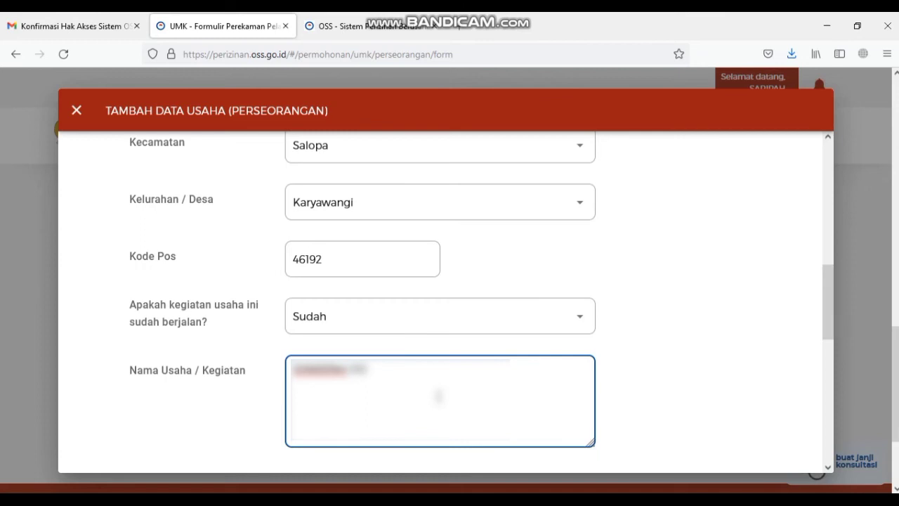
scroll(276, 223, down, 3)
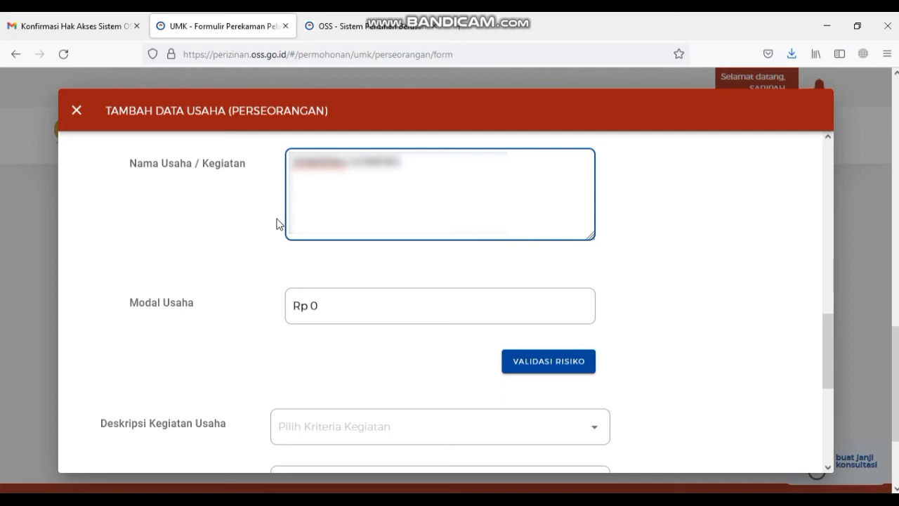
- Set Modal Usaha to Rp 500.000 and validate risk, yielding Mikro scale and Rendah risk
click(338, 312)
key(BackSpace)
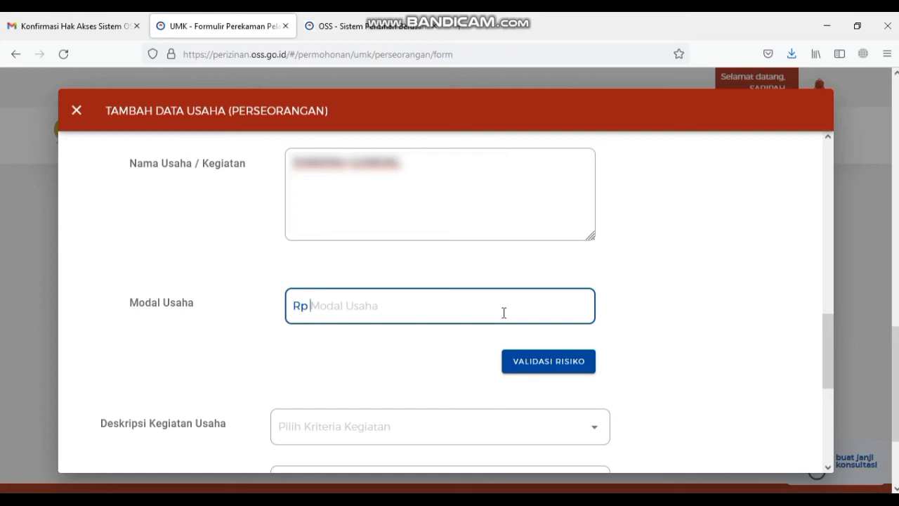
text(500.000)
click(565, 364)
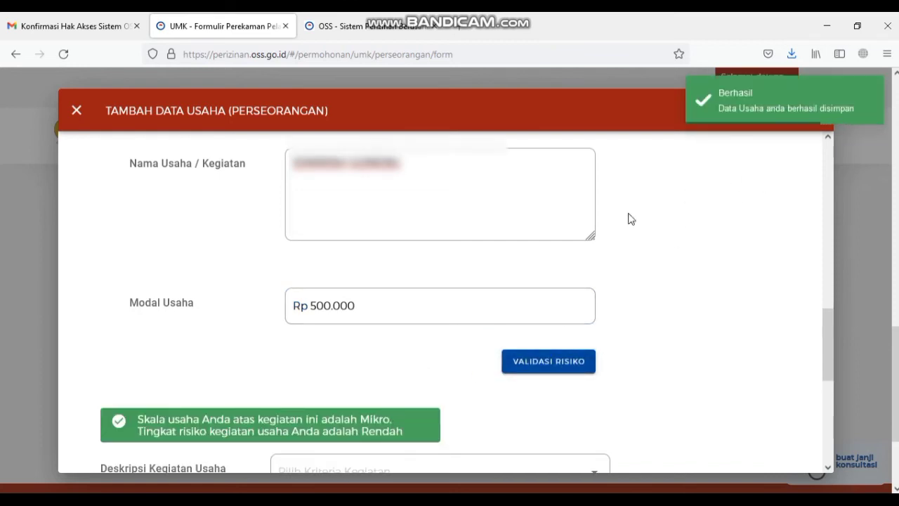
scroll(499, 334, down, 3)
click(427, 365)
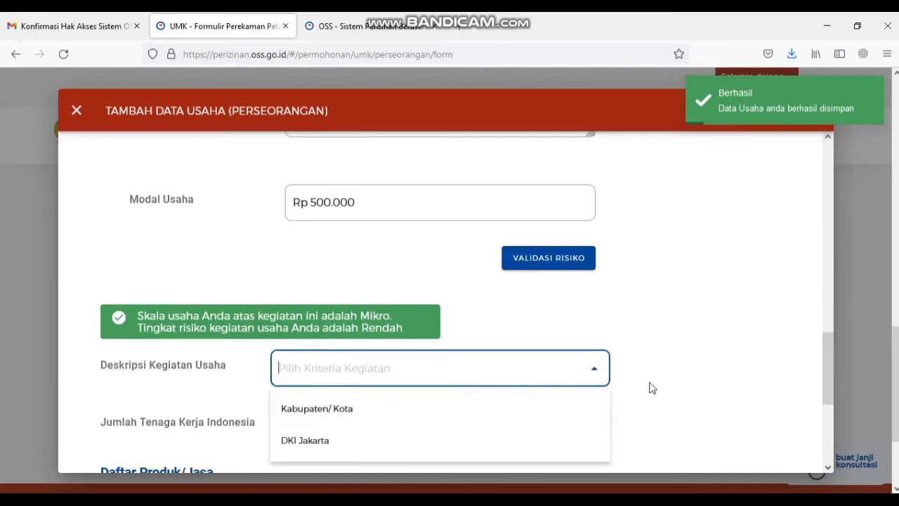
- Choose Kabupaten/ Kota as Deskripsi Kegiatan Usaha and enter 2 Indonesian workers
scroll(512, 331, down, 3)
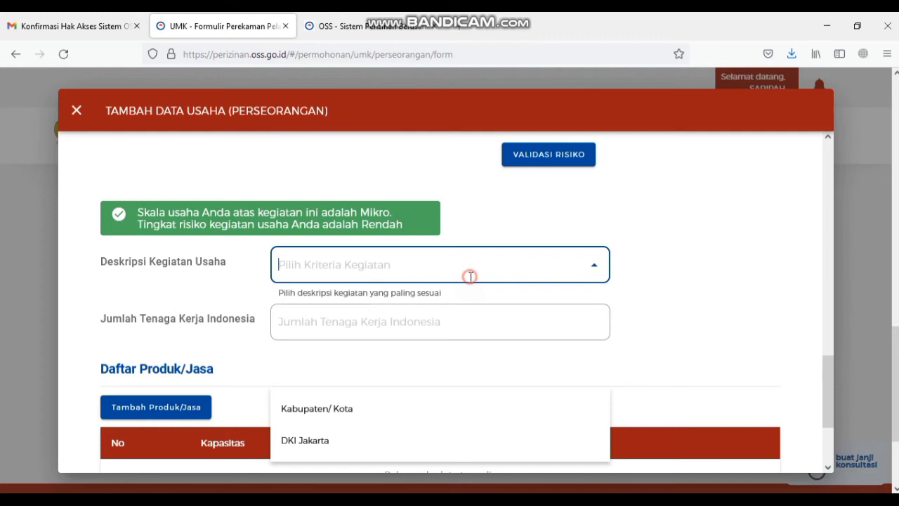
click(560, 319)
click(590, 264)
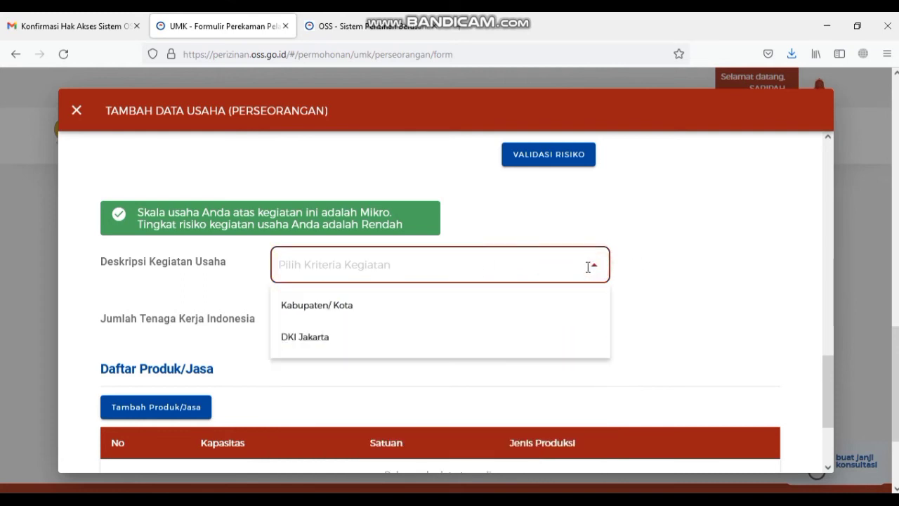
click(539, 308)
click(519, 316)
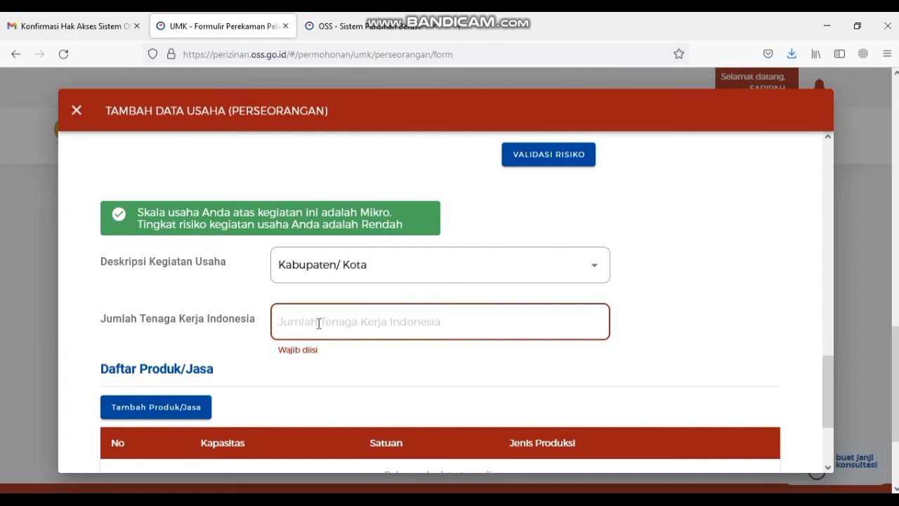
text(2)
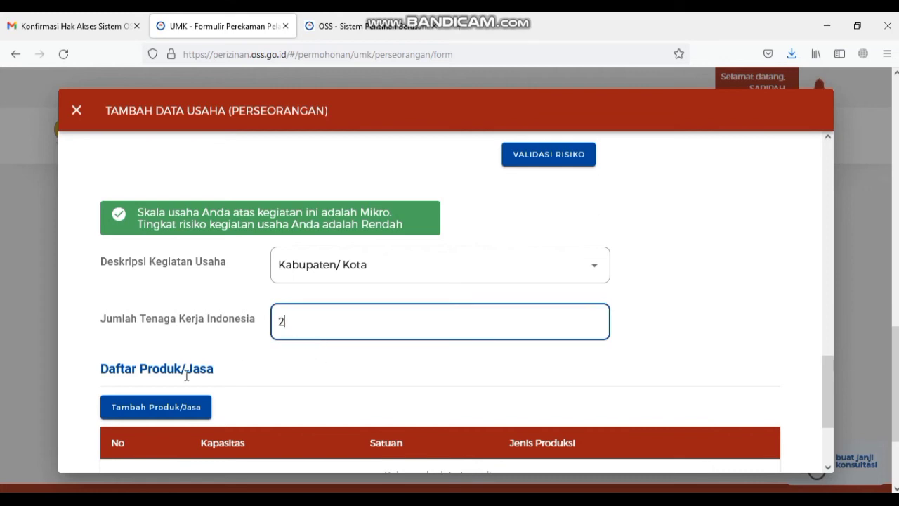
scroll(203, 403, down, 2)
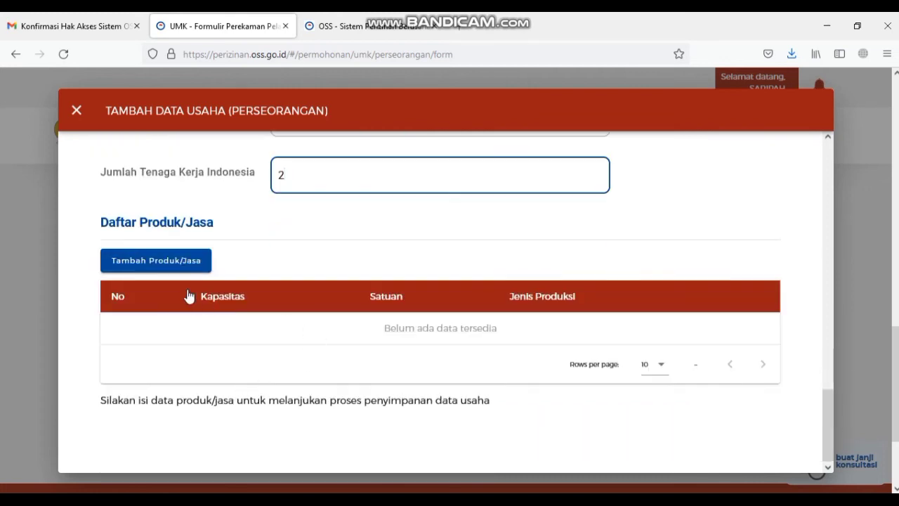
- Start a new product entry of type Lainnya named MAKAN OLAHAN SIAP SAJI
click(181, 265)
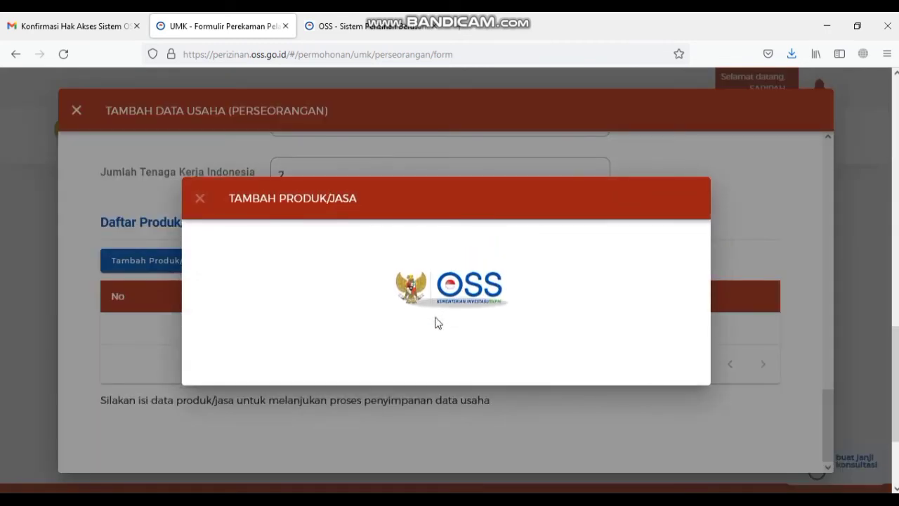
click(341, 223)
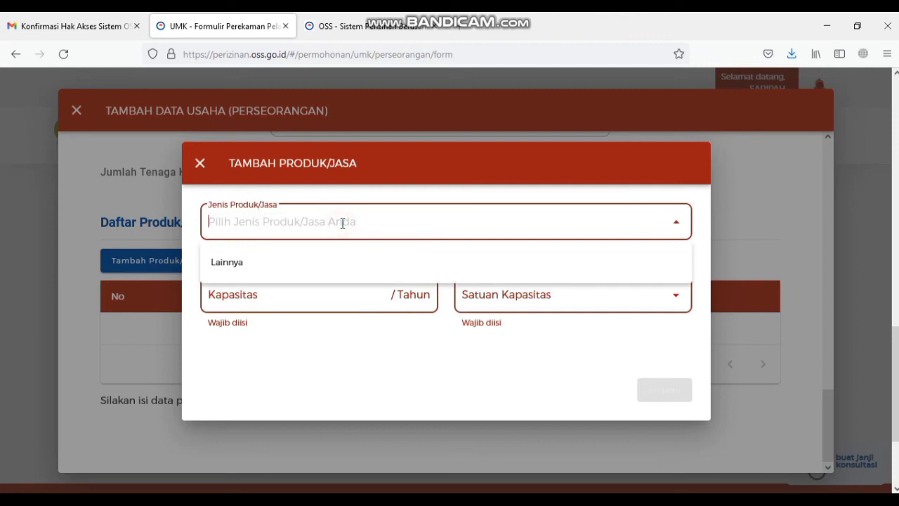
click(341, 271)
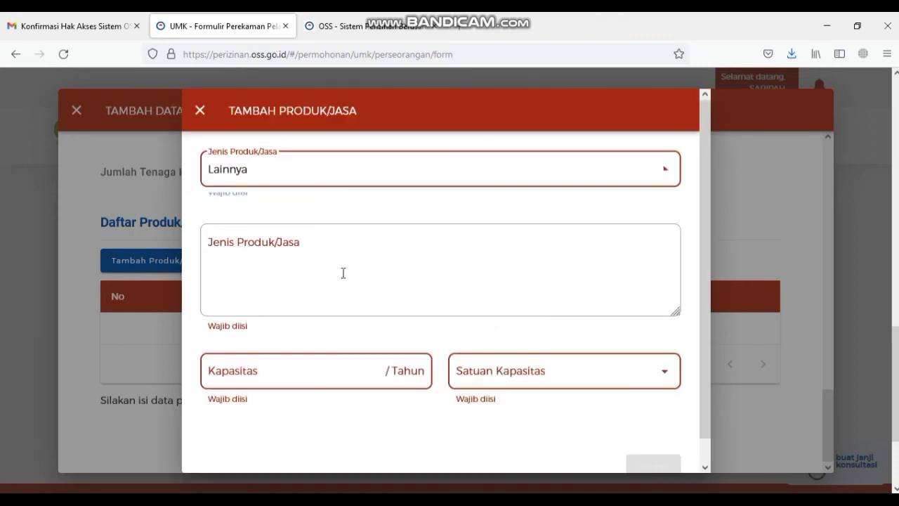
click(319, 257)
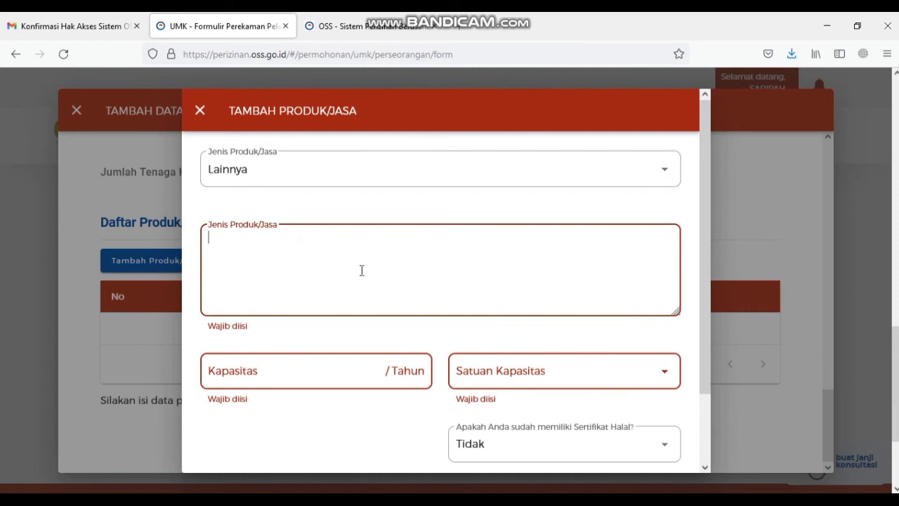
text(MAKAN)
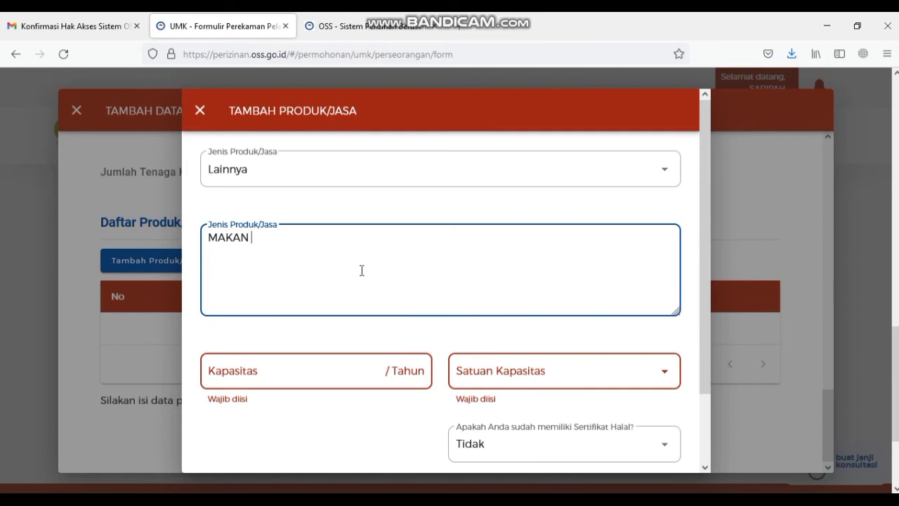
text( OLAHAN SIAP SAJI)
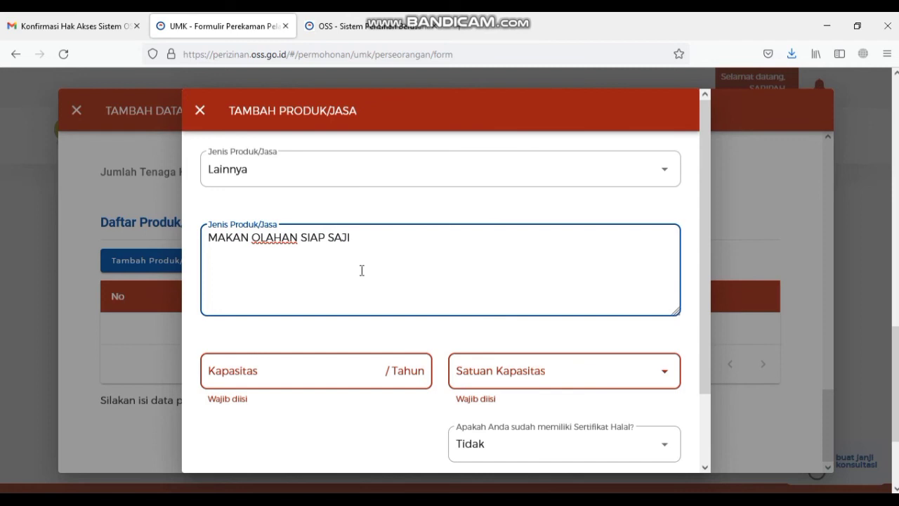
- Enter a yearly capacity of 15.600.000 Rp, choose Tidak for halal certificate, and save the product
click(363, 366)
click(505, 384)
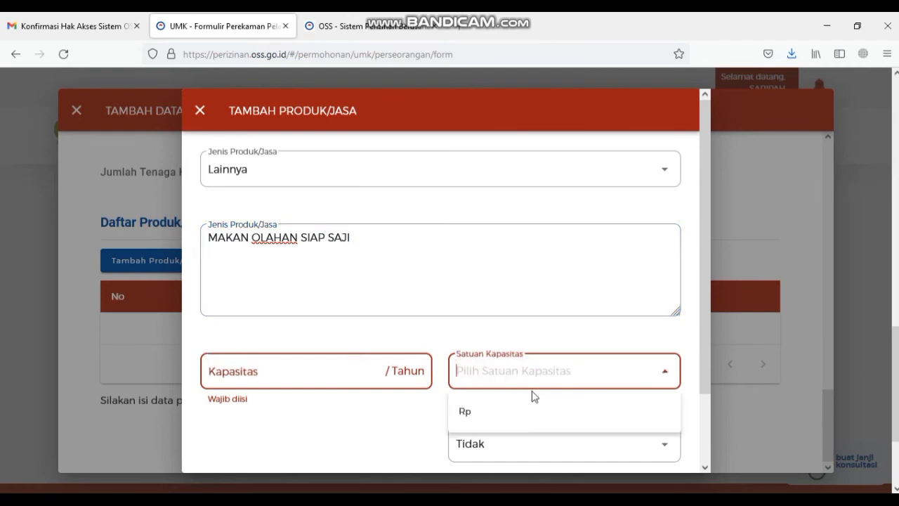
click(510, 406)
click(349, 371)
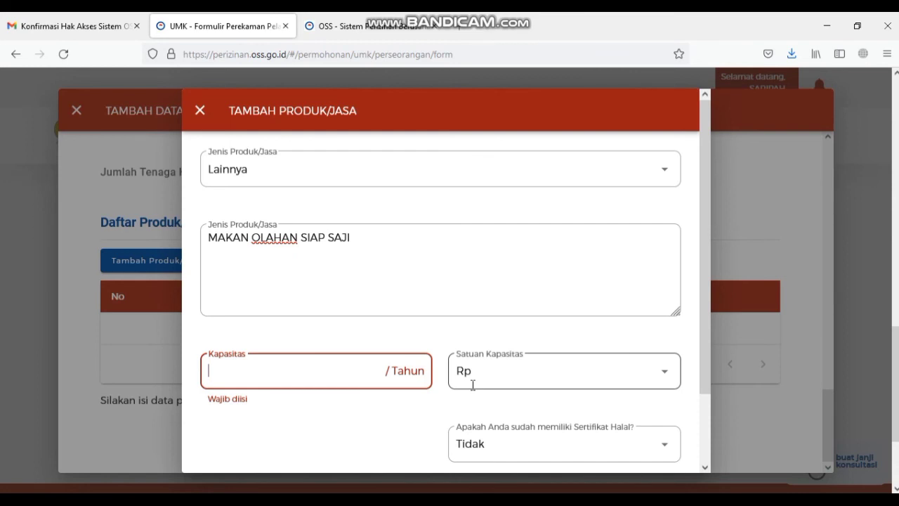
text(15)
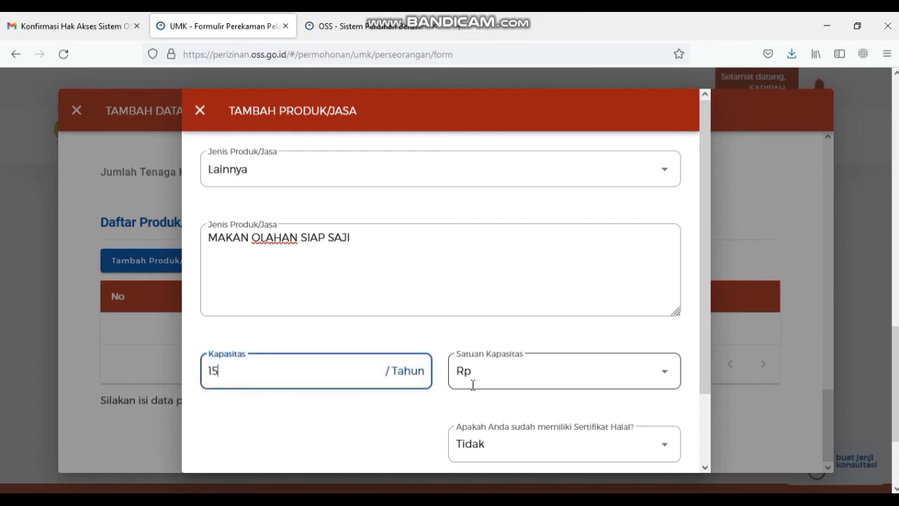
text(.600.000)
scroll(477, 403, down, 2)
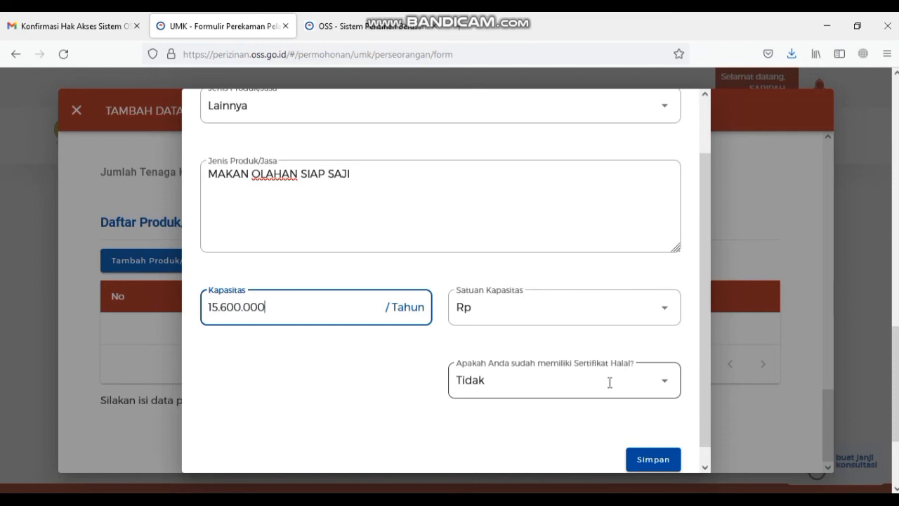
click(664, 380)
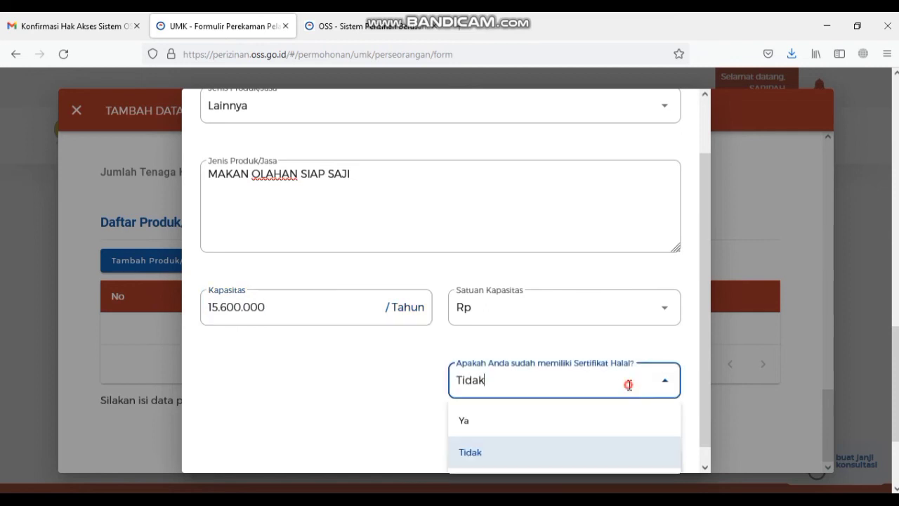
click(417, 370)
scroll(421, 381, down, 1)
click(652, 441)
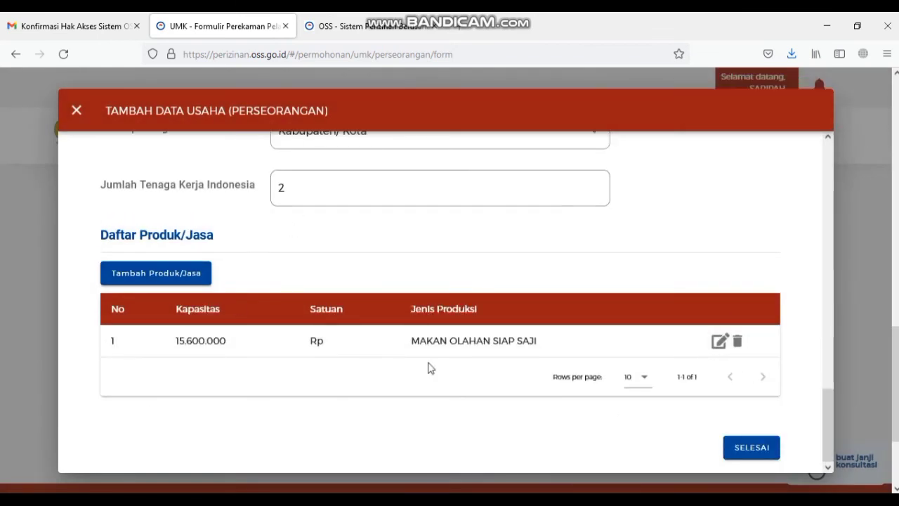
- Finish the business data with Selesai and continue to the Daftar Kegiatan Usaha list showing KBLI 47992
click(740, 453)
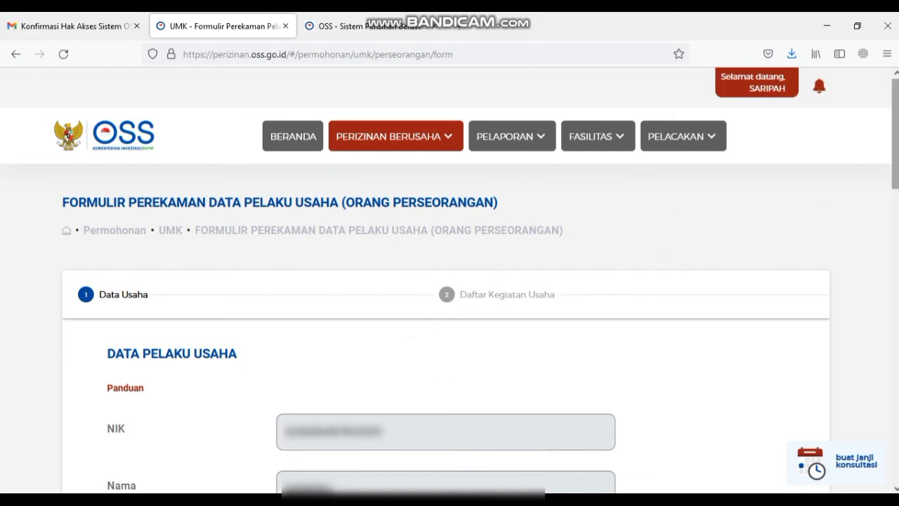
scroll(445, 316, down, 6)
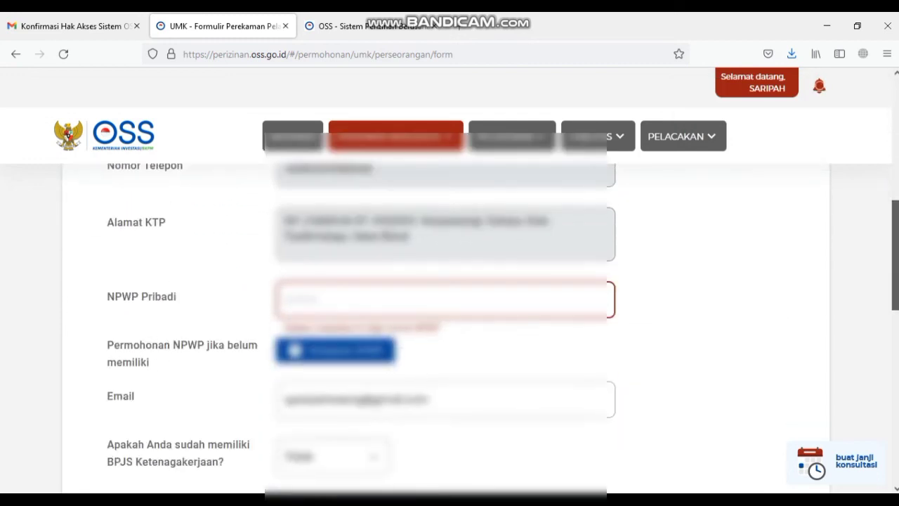
scroll(445, 316, down, 5)
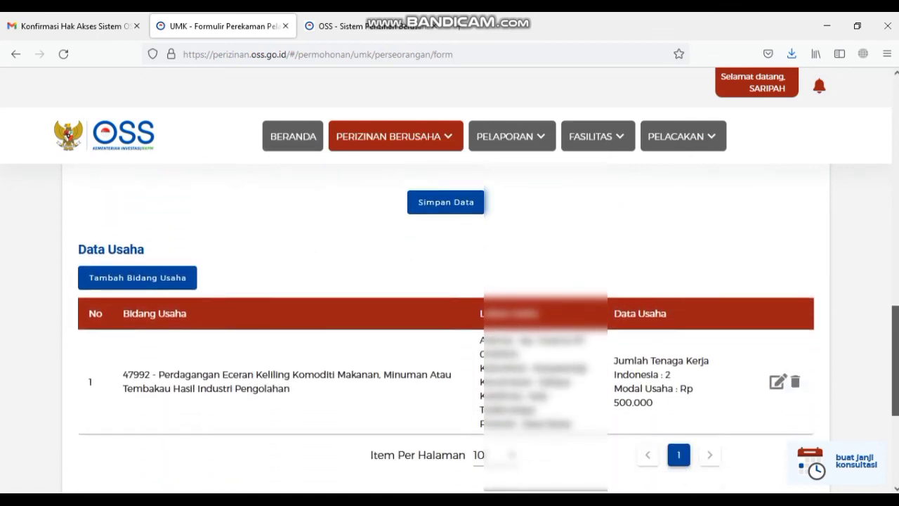
scroll(449, 316, down, 3)
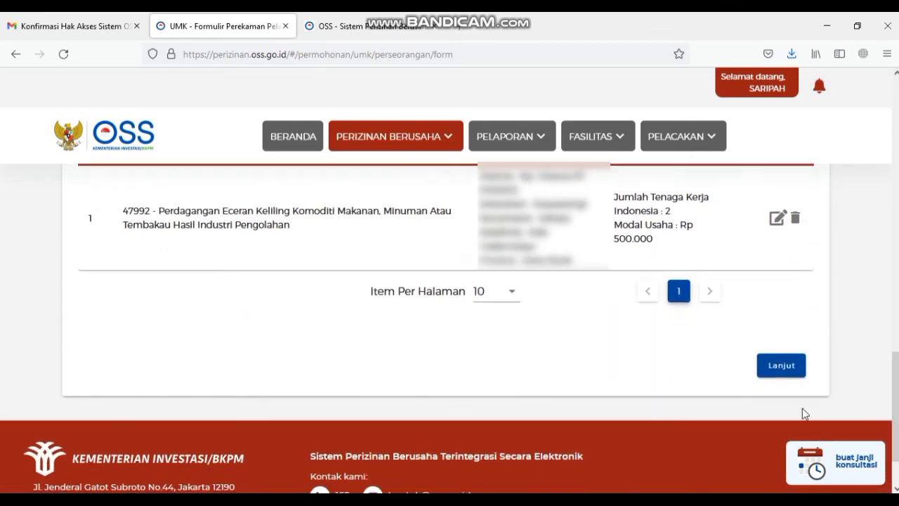
click(780, 367)
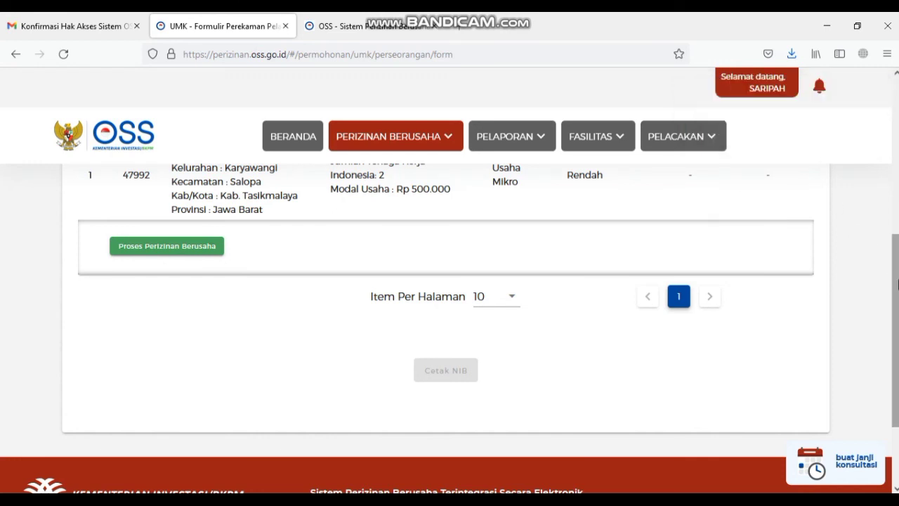
scroll(670, 266, up, 2)
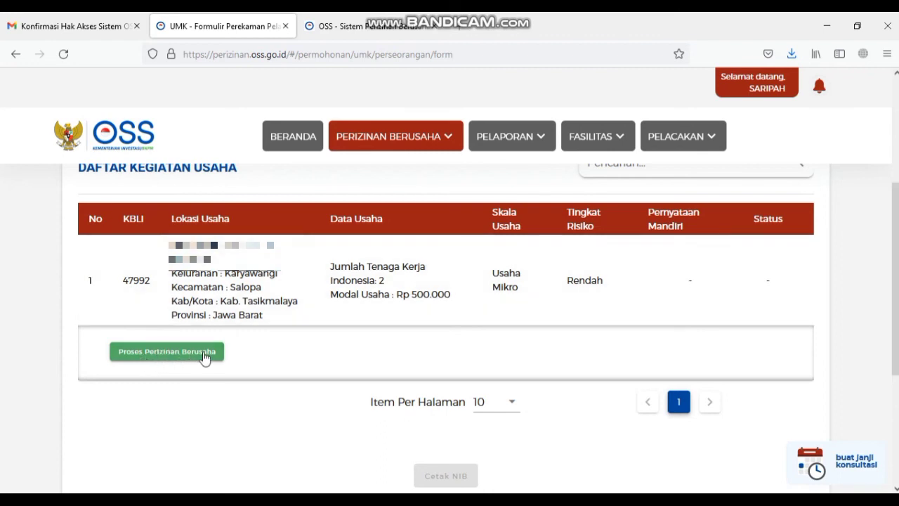
- Start licensing for activity 47992 and accept the K3L, obligations and halal declarations
click(207, 356)
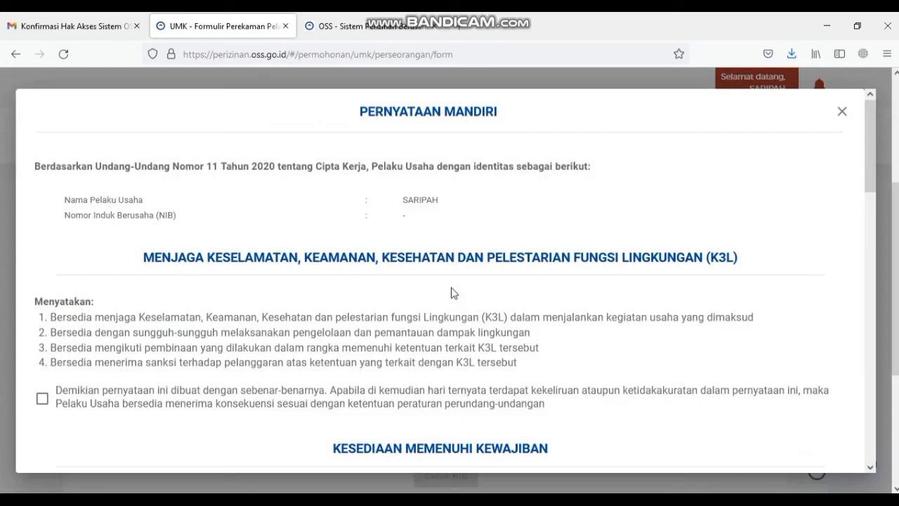
click(42, 398)
scroll(132, 305, down, 4)
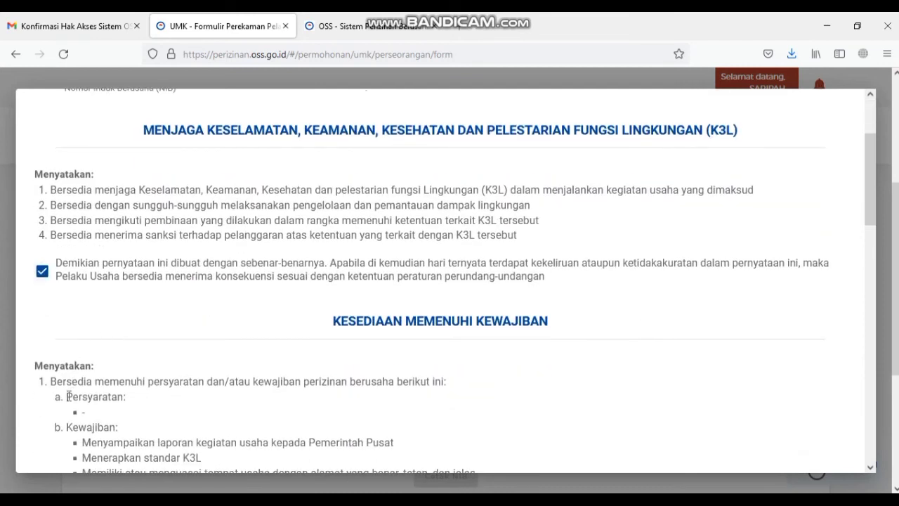
scroll(85, 391, down, 3)
click(42, 410)
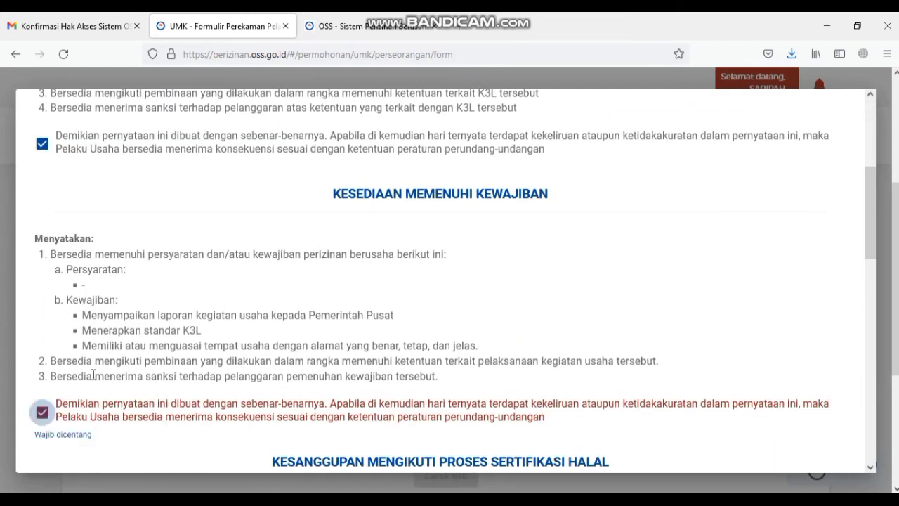
scroll(67, 393, down, 3)
click(42, 445)
- Accept the spatial planning and SPPL declarations, then continue to the permit preview
scroll(77, 410, down, 4)
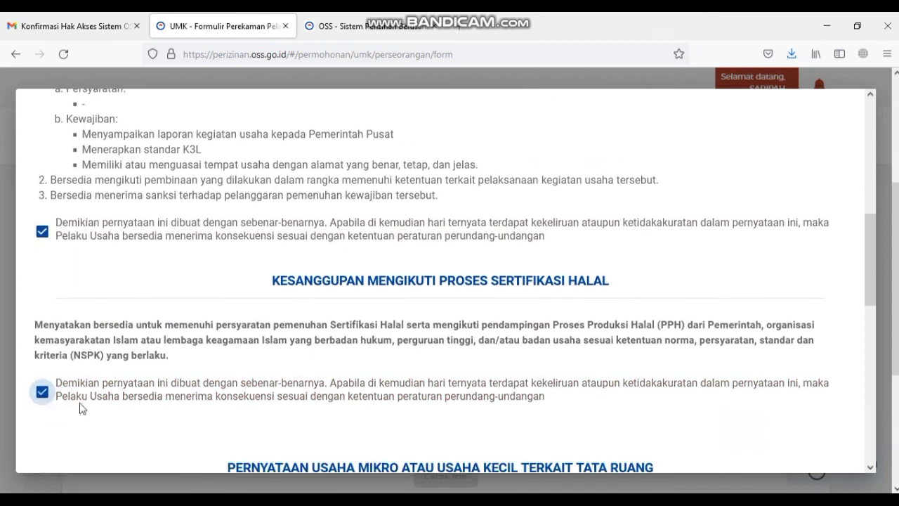
click(42, 392)
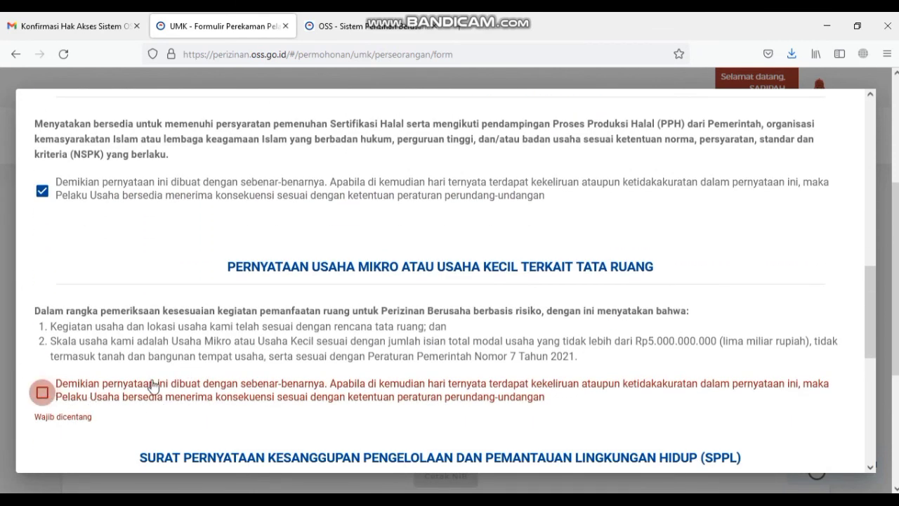
scroll(155, 387, down, 2)
scroll(178, 372, down, 4)
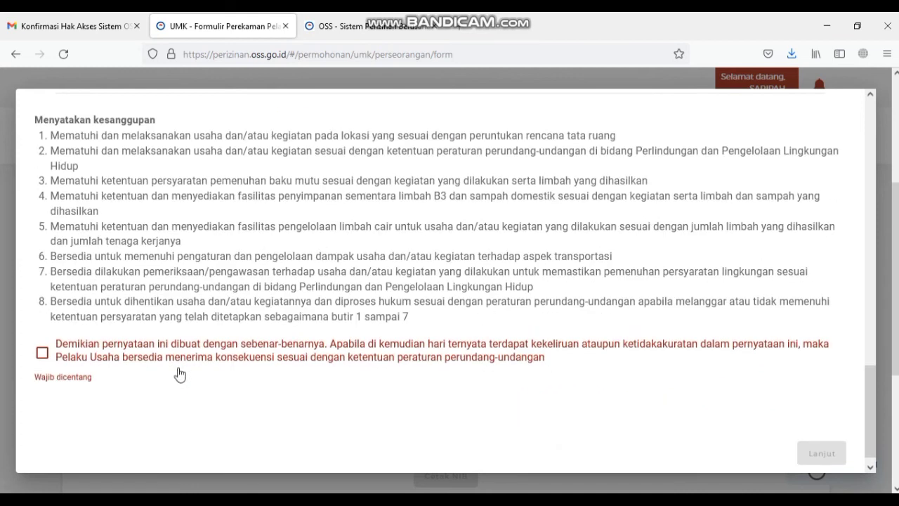
click(66, 356)
scroll(491, 372, down, 1)
scroll(865, 387, up, 3)
scroll(864, 394, down, 3)
click(821, 430)
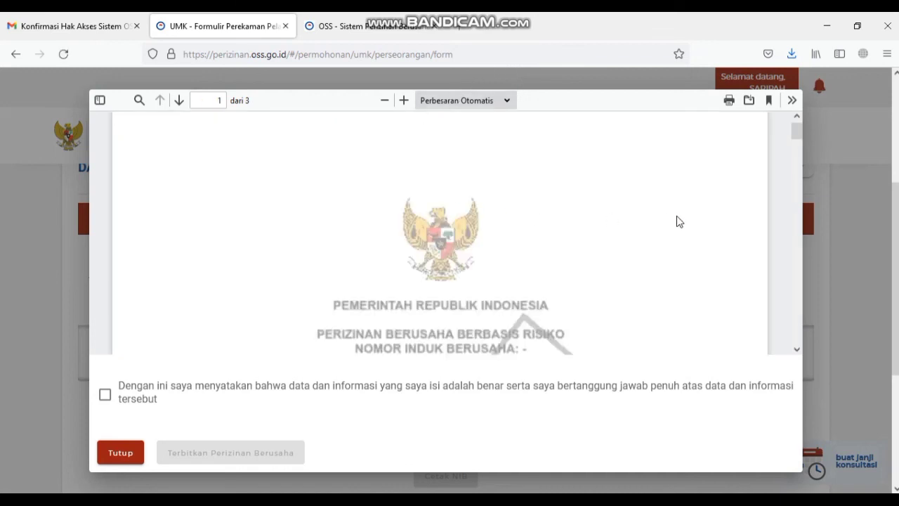
- Tick the data-accuracy statement and issue the business permit with Terbitkan Perizinan Berusaha
click(104, 397)
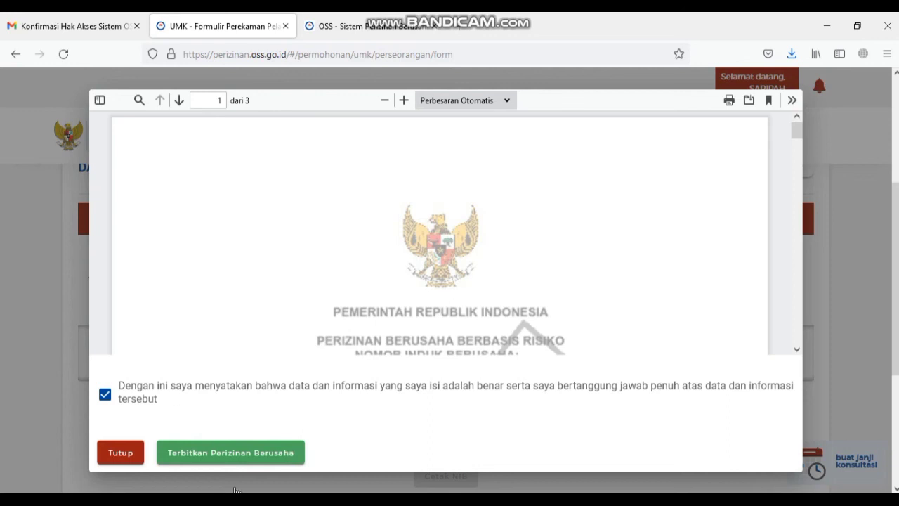
click(251, 457)
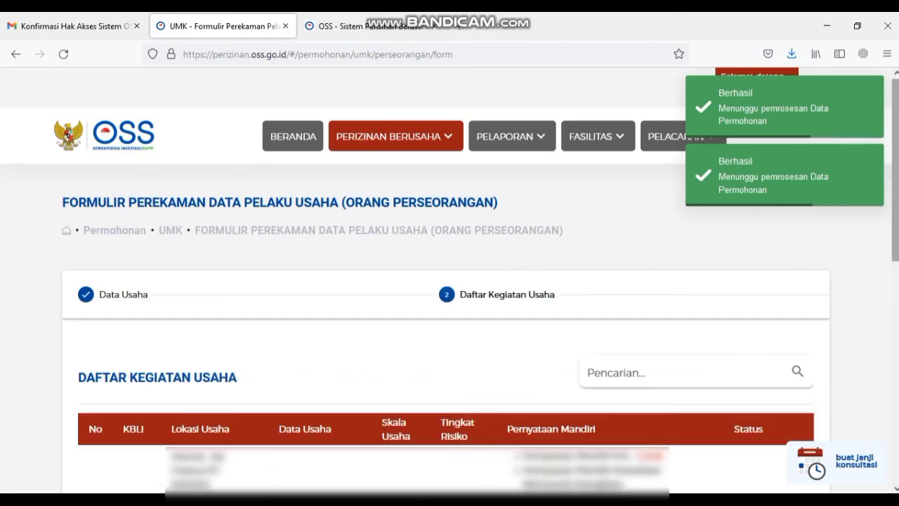
- Open the NIB certificate via Cetak NIB and look through page 1 to its bottom
scroll(449, 315, down, 5)
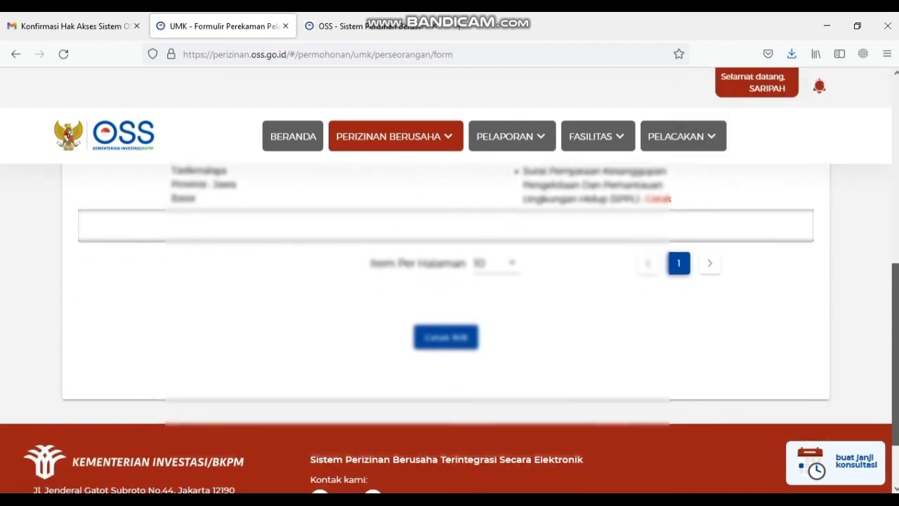
click(447, 330)
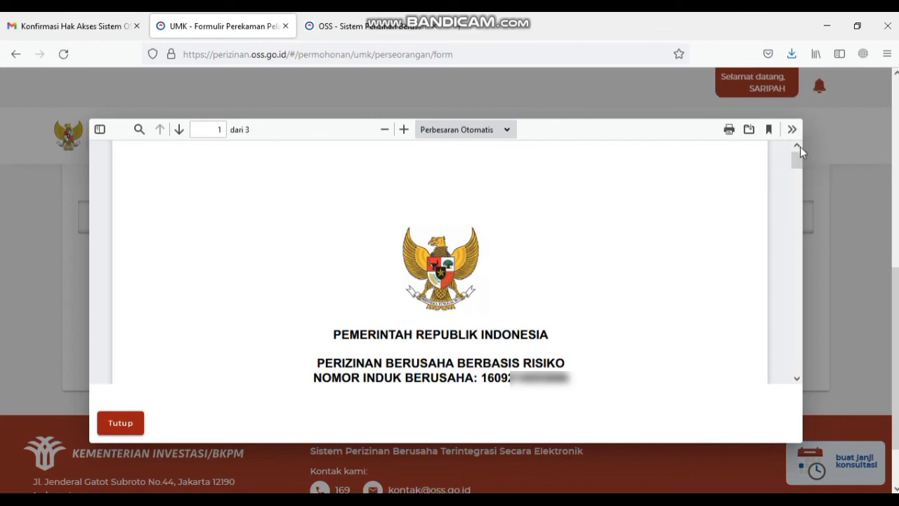
drag(480, 379, 530, 380)
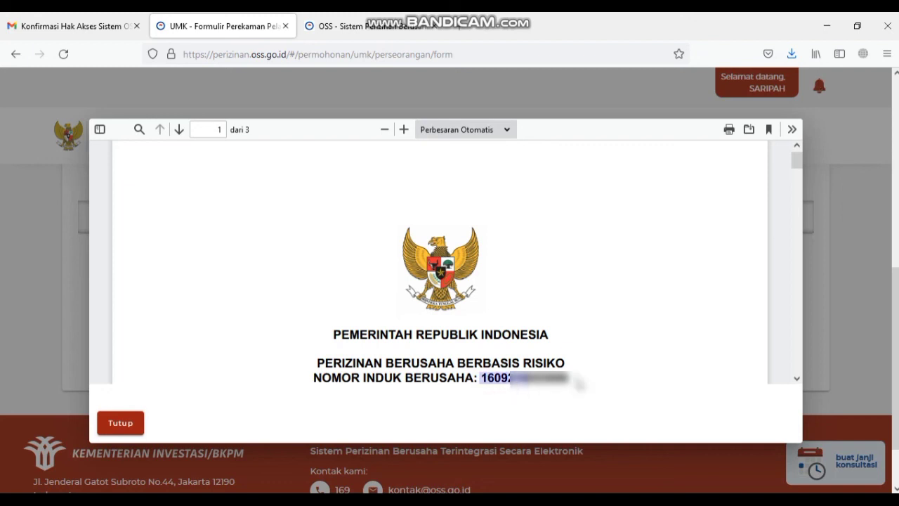
click(576, 379)
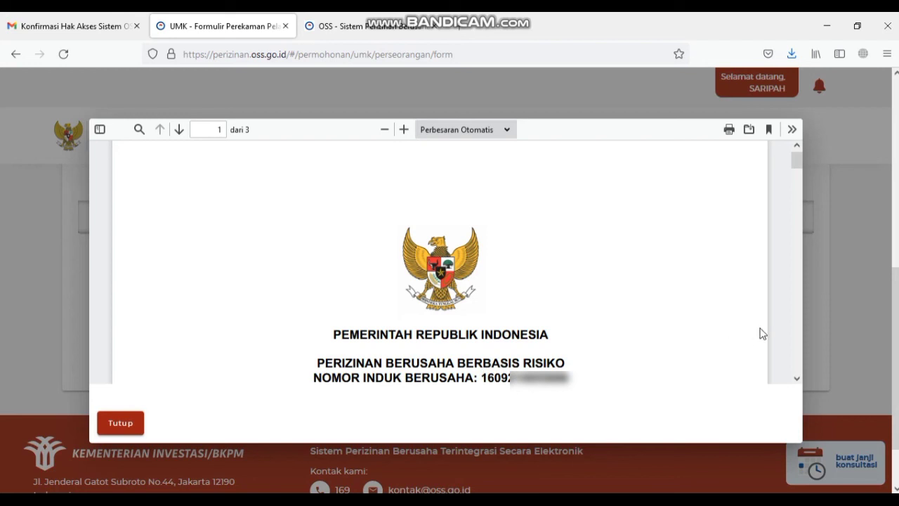
drag(796, 161, 796, 178)
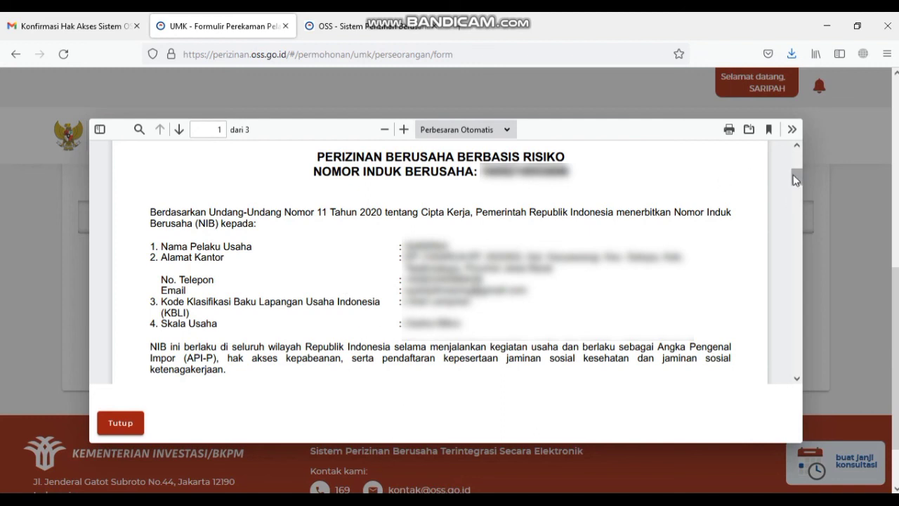
drag(794, 181, 795, 224)
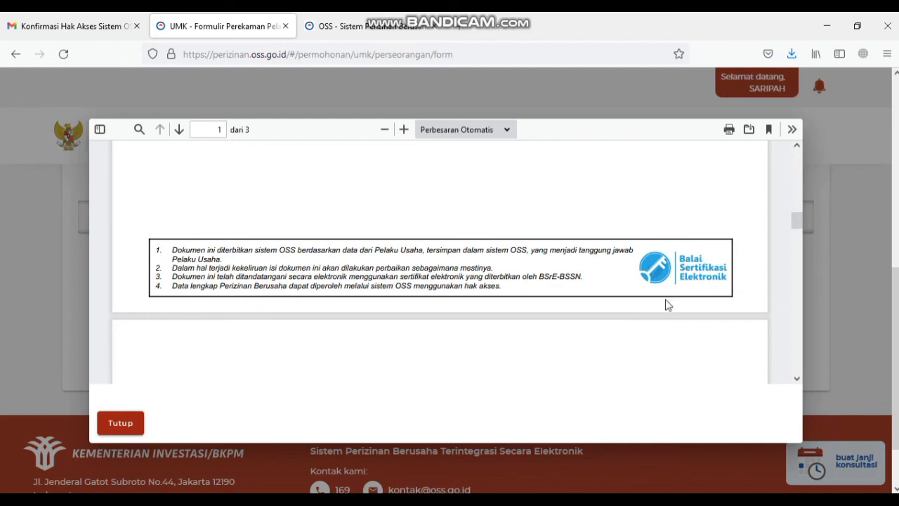
- Save the NIB certificate as a PDF in Downloads, named NIB followed by the owner's name
click(728, 132)
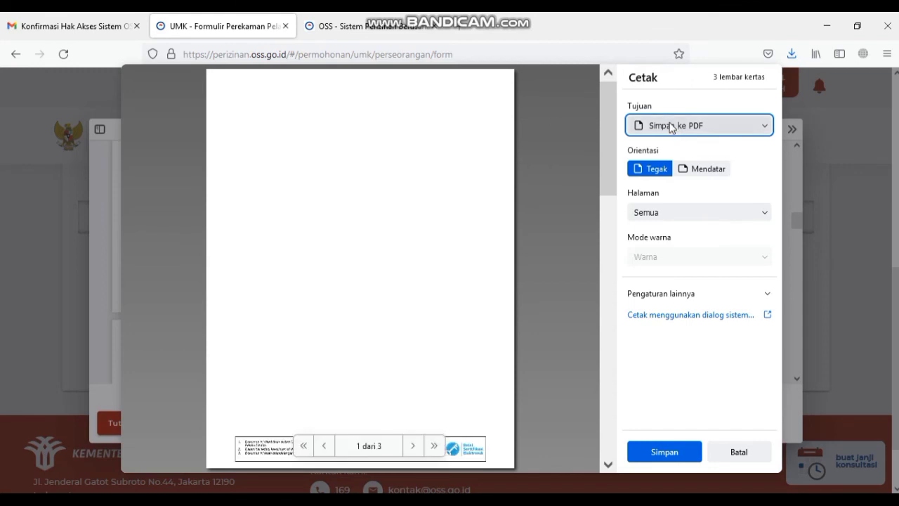
click(671, 453)
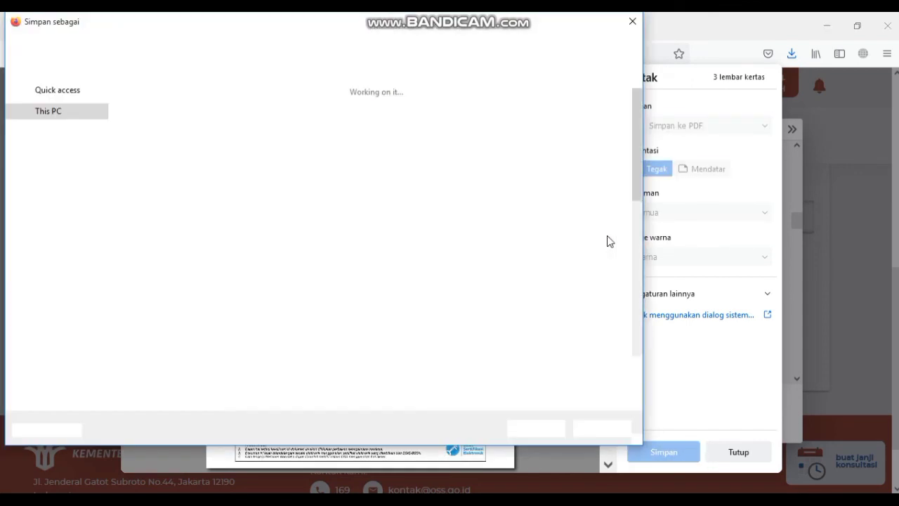
text(NIB)
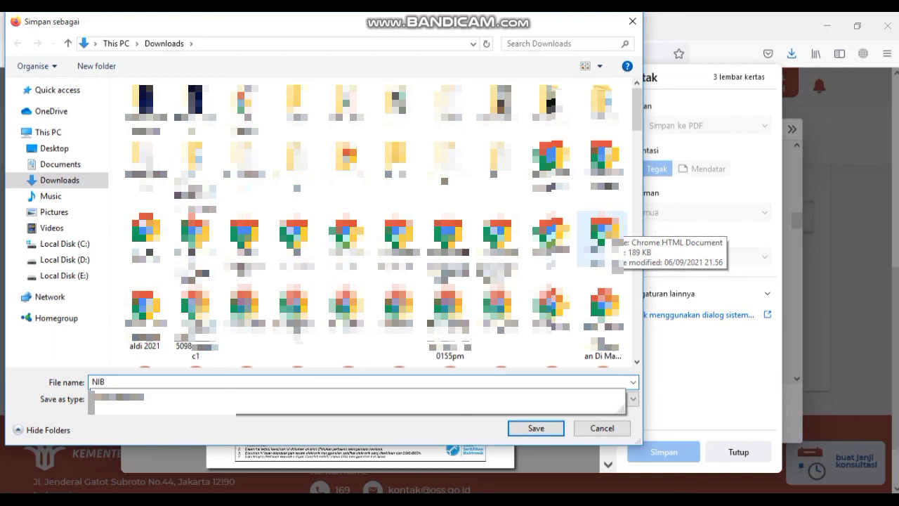
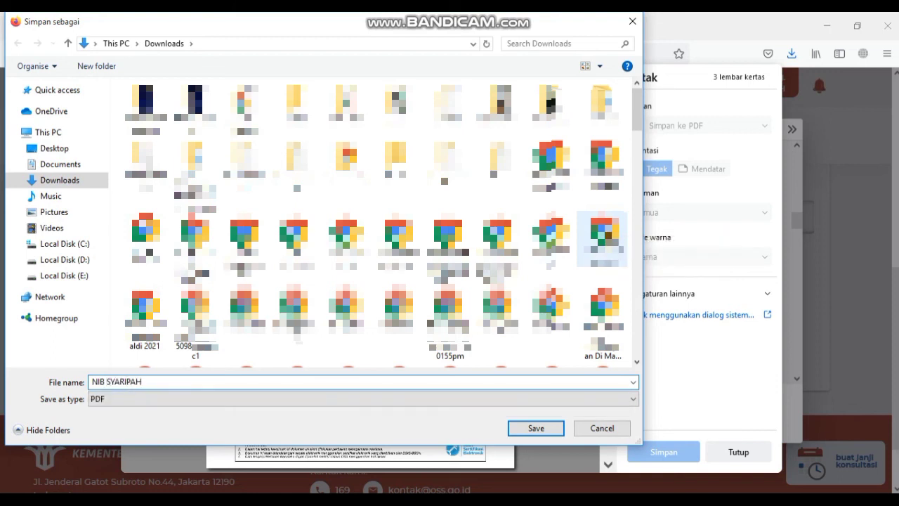
click(546, 430)
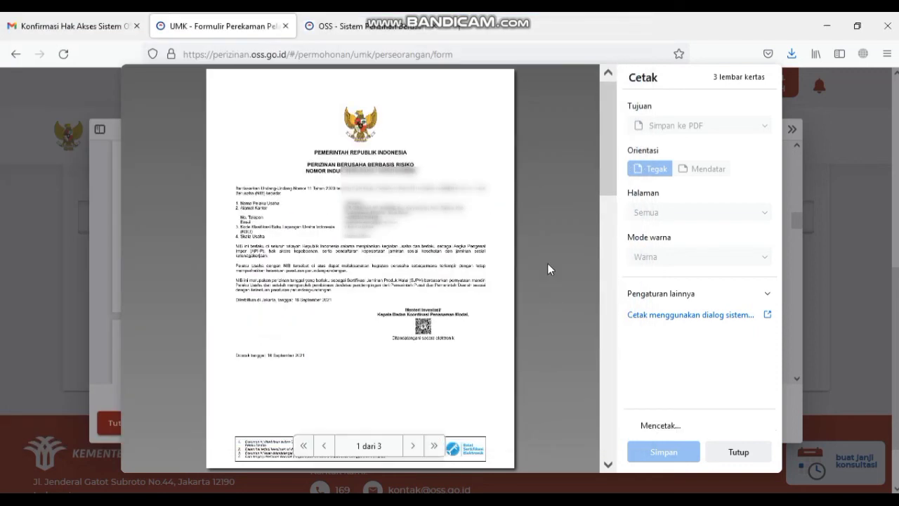